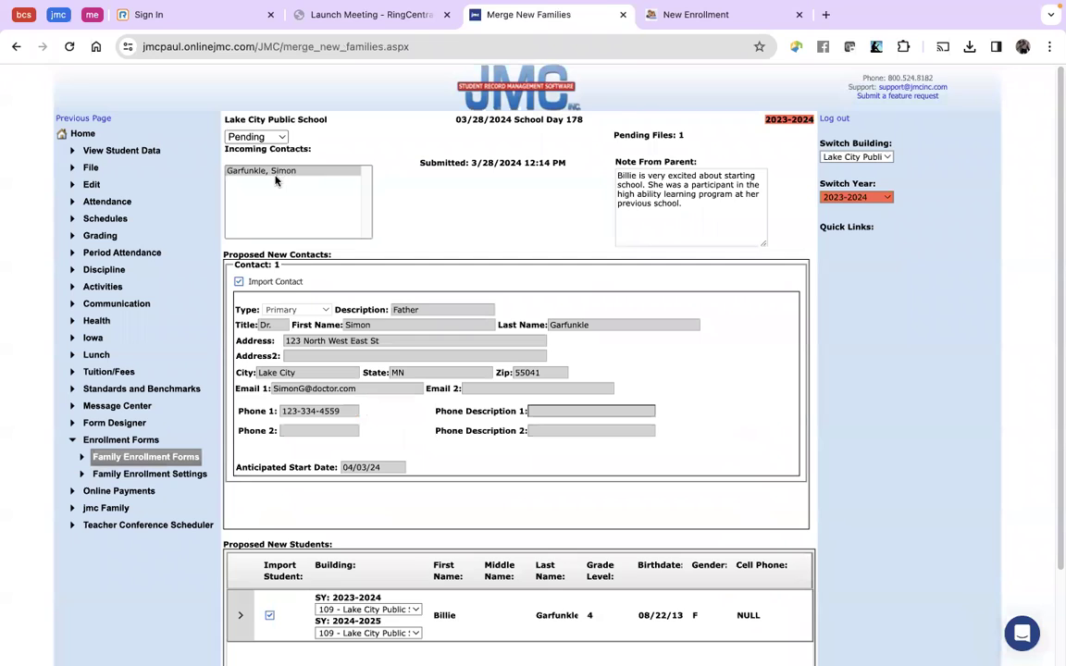
- Select the pending family's submission and turn Import Contact off and back on for Contact 1
click(278, 173)
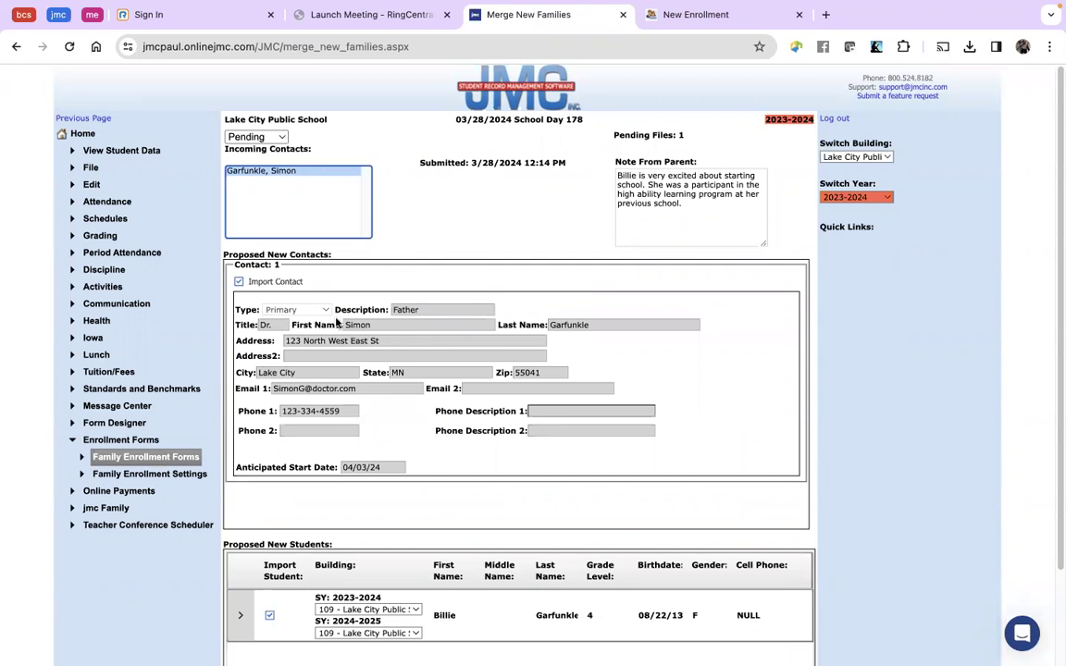
click(238, 281)
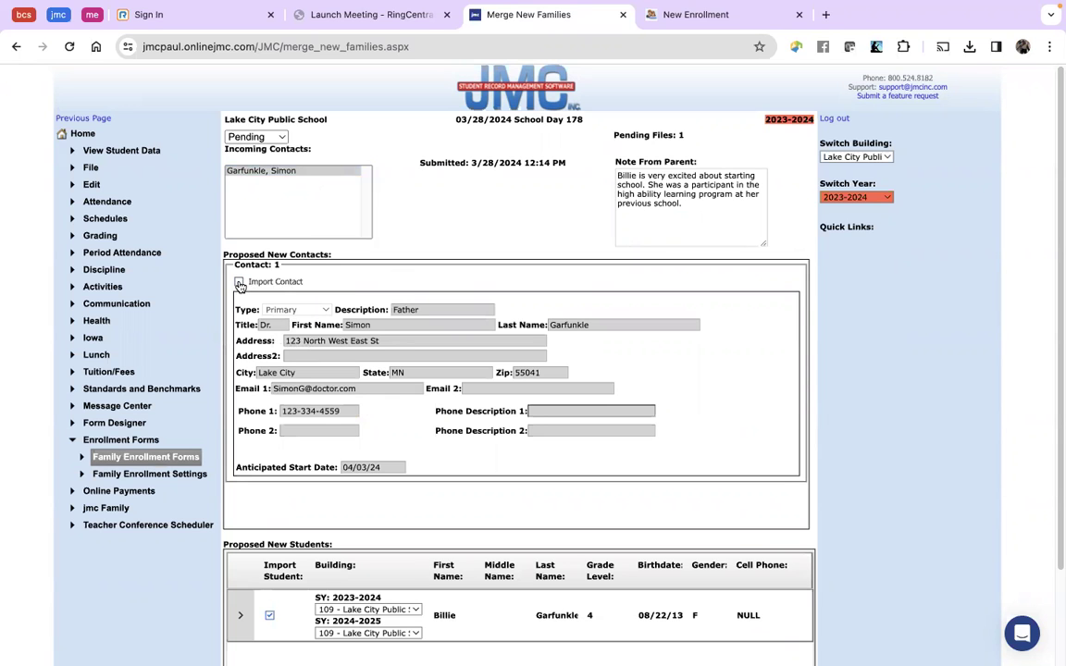
scroll(333, 519, down, 1)
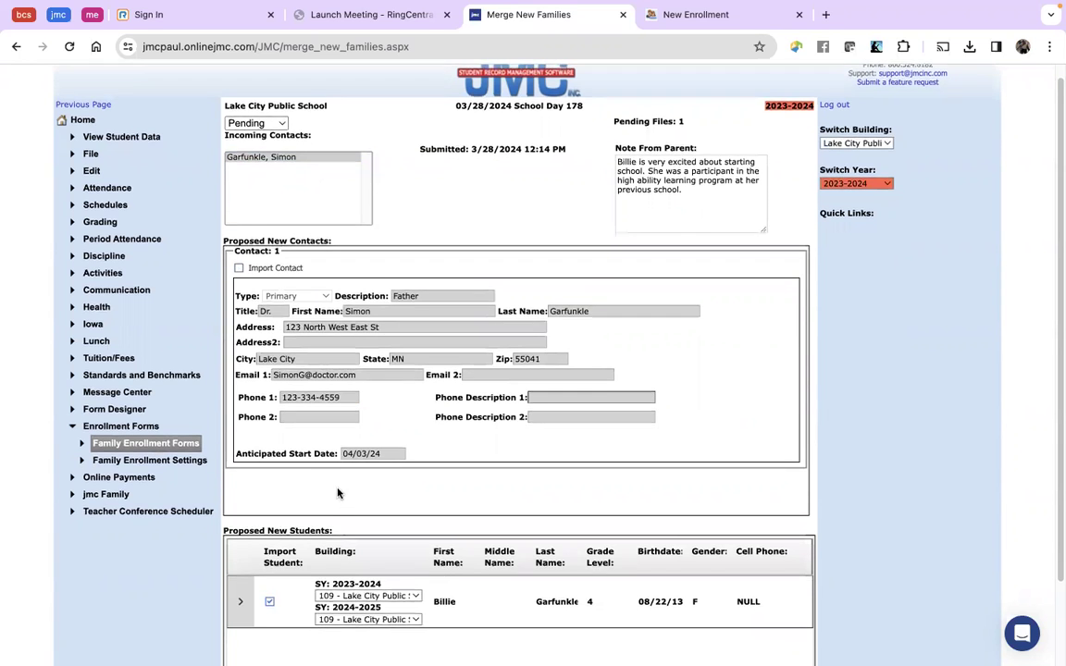
scroll(338, 493, down, 3)
click(239, 170)
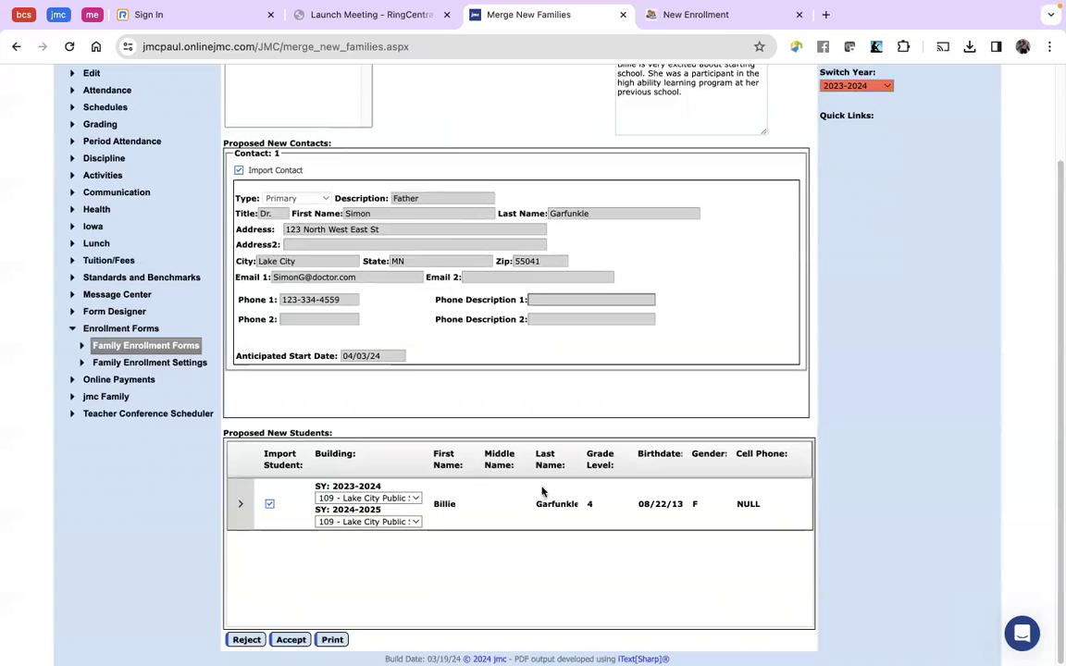
- Review the proposed contact and student of the pending submission and accept them for import
scroll(441, 511, up, 1)
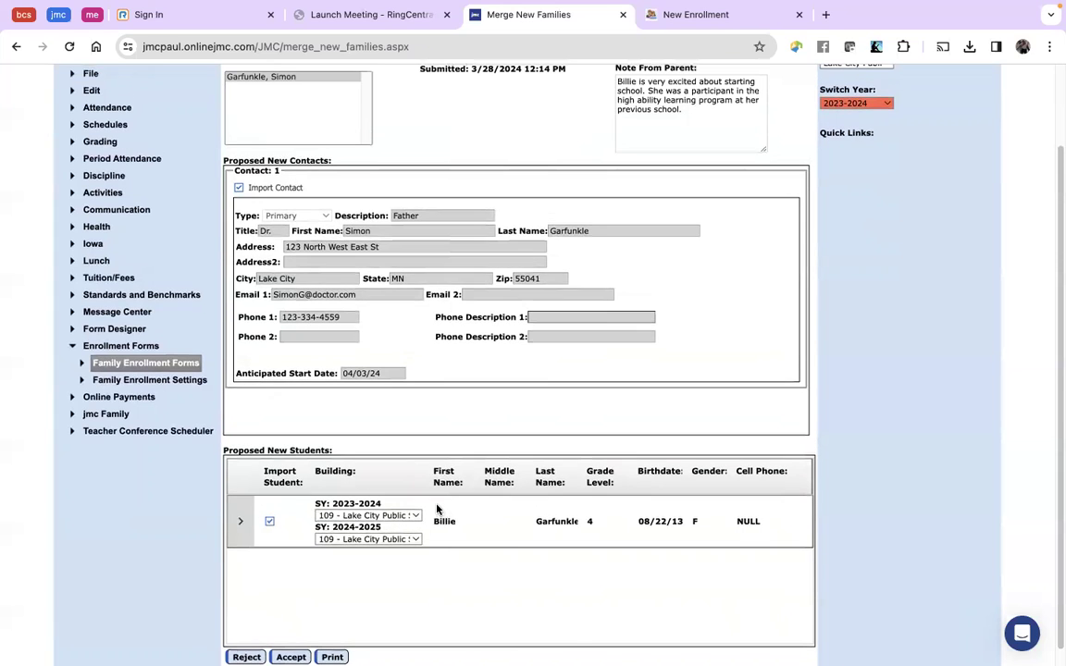
scroll(425, 518, down, 1)
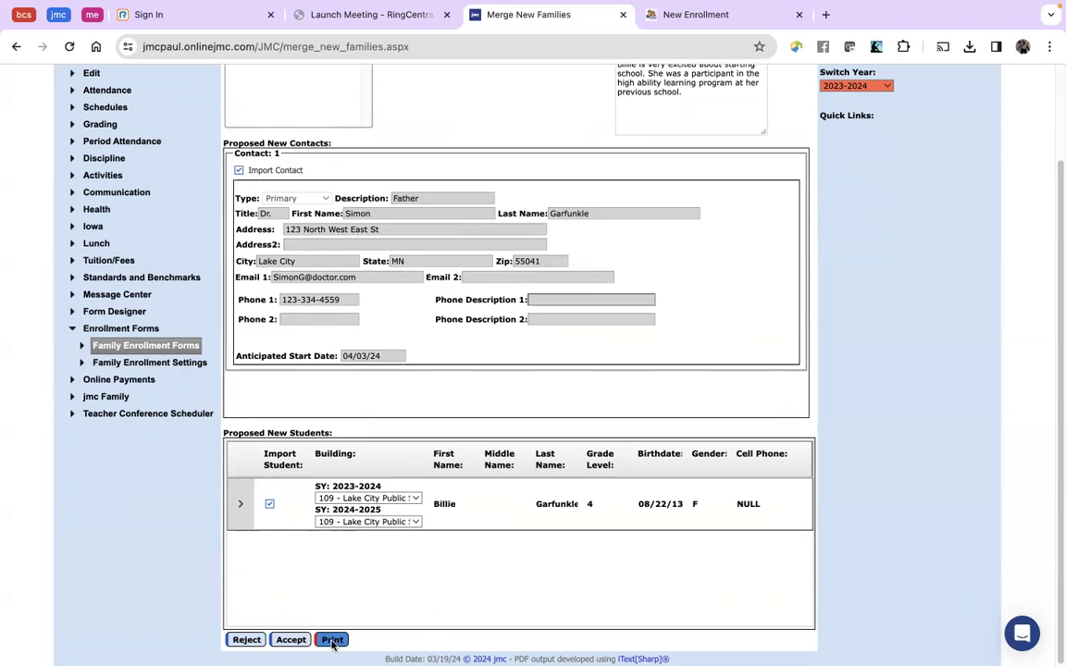
scroll(370, 463, up, 2)
scroll(370, 463, up, 1)
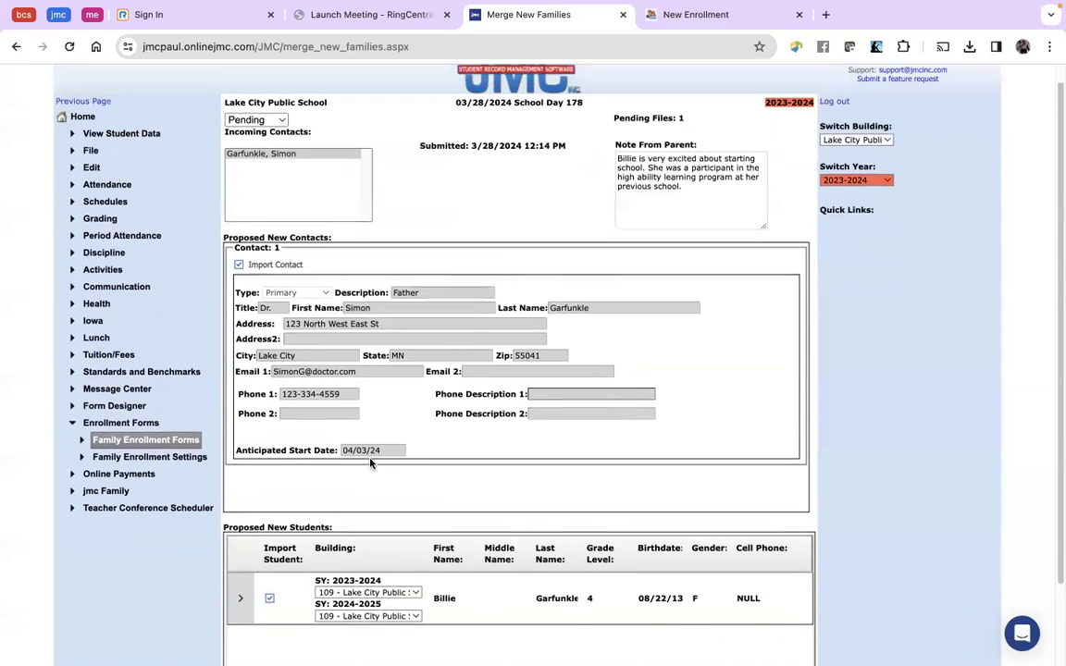
scroll(370, 463, down, 2)
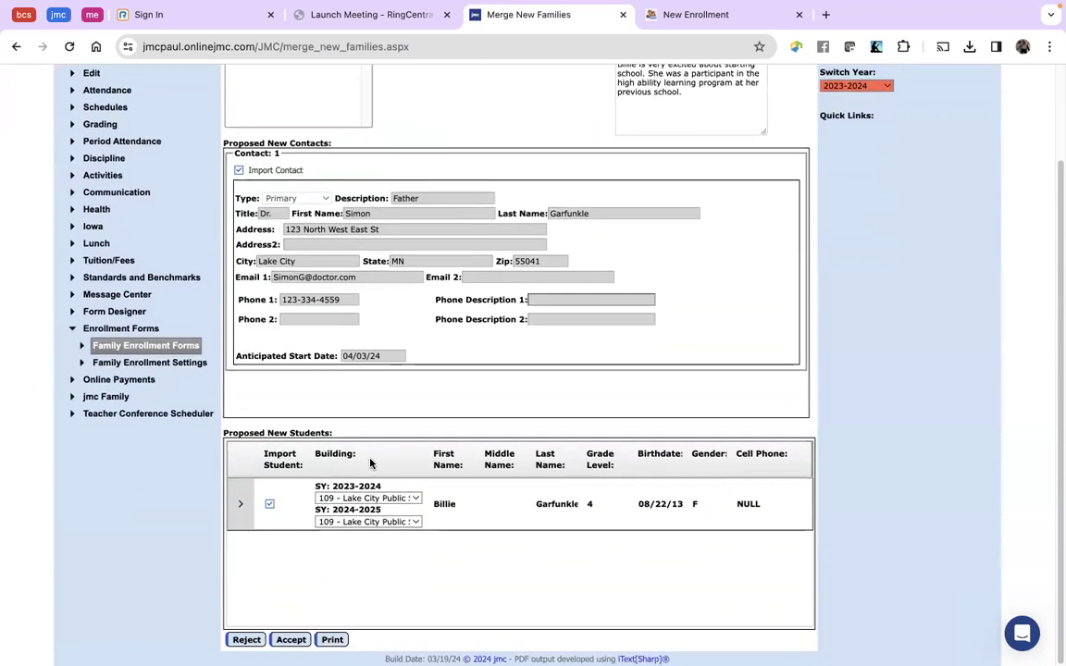
click(288, 639)
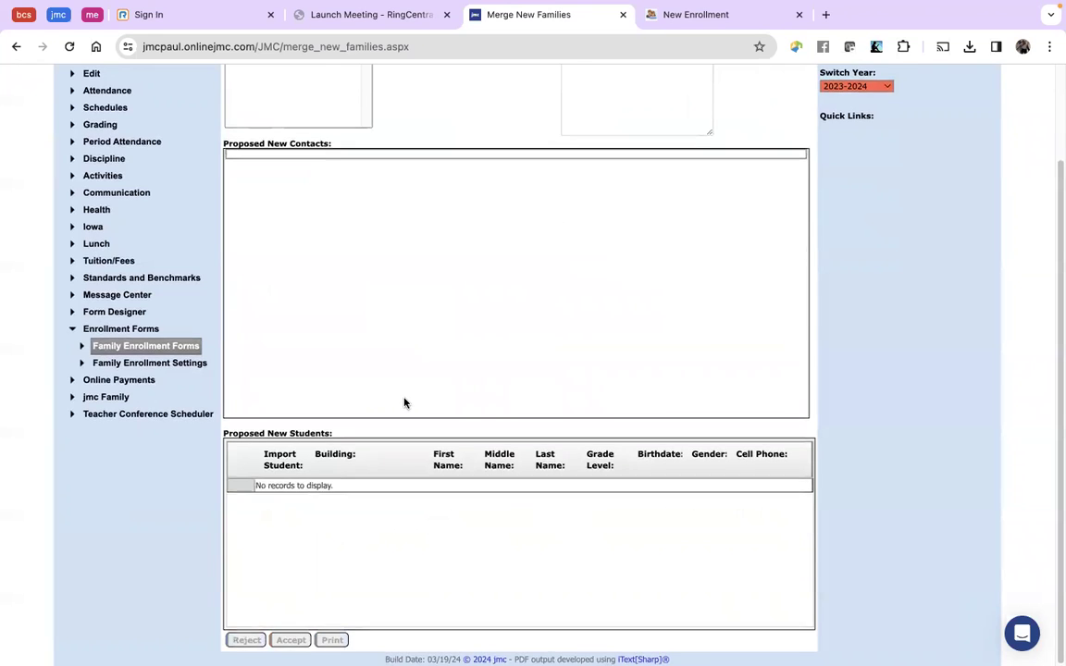
- Look through the incoming contacts of the Completed enrollment files, and set the status filter back to Pending
scroll(404, 405, up, 2)
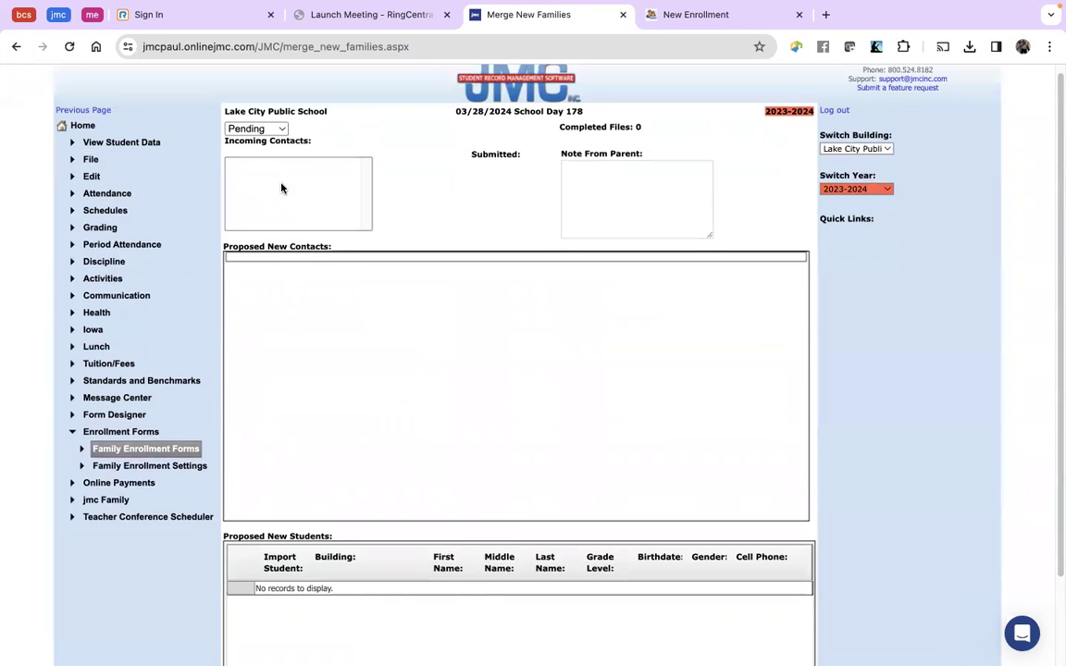
click(277, 129)
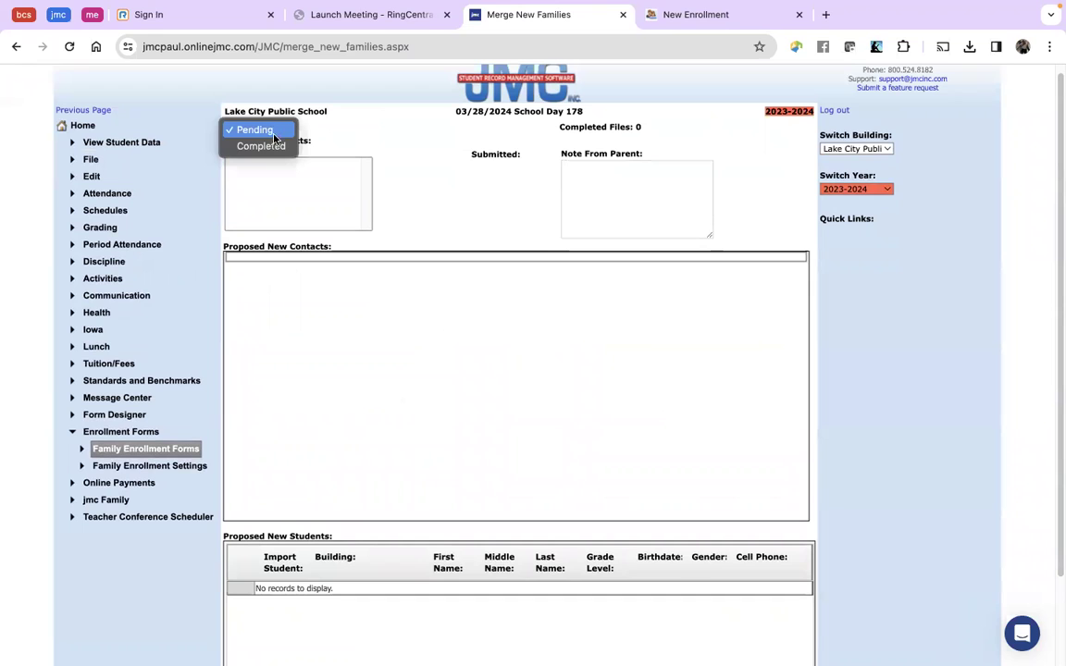
click(275, 146)
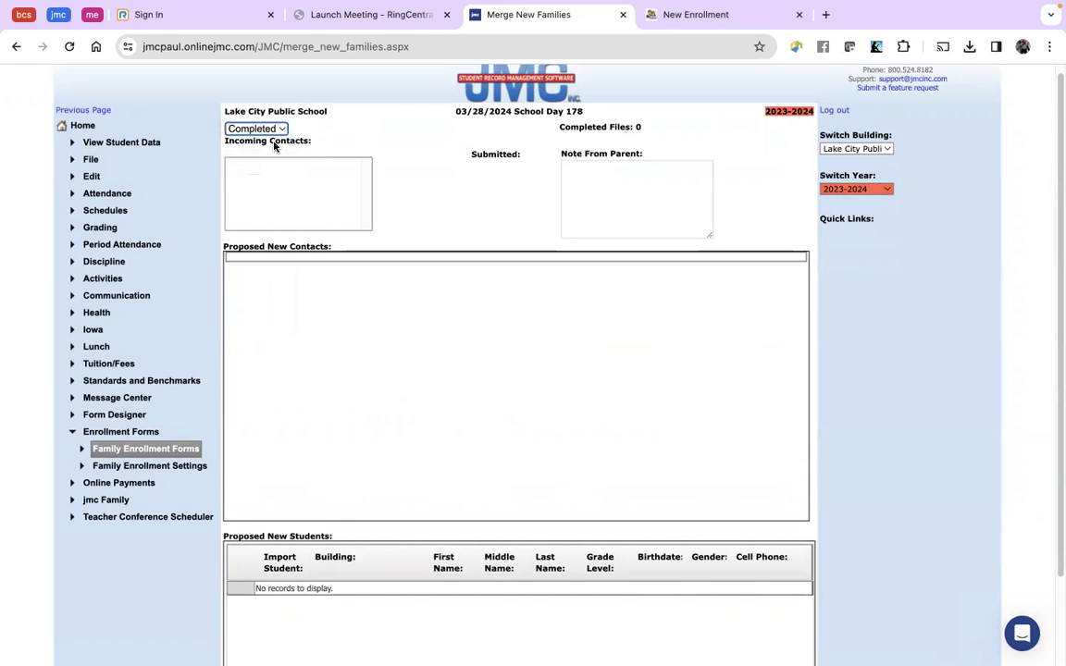
scroll(254, 203, down, 10)
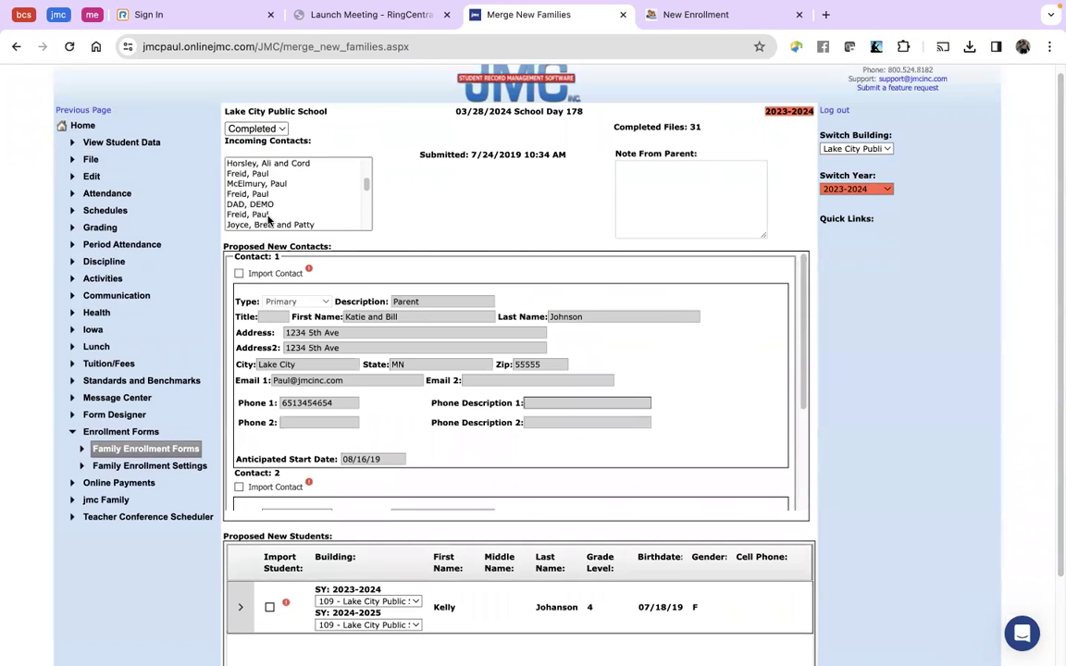
scroll(269, 217, up, 10)
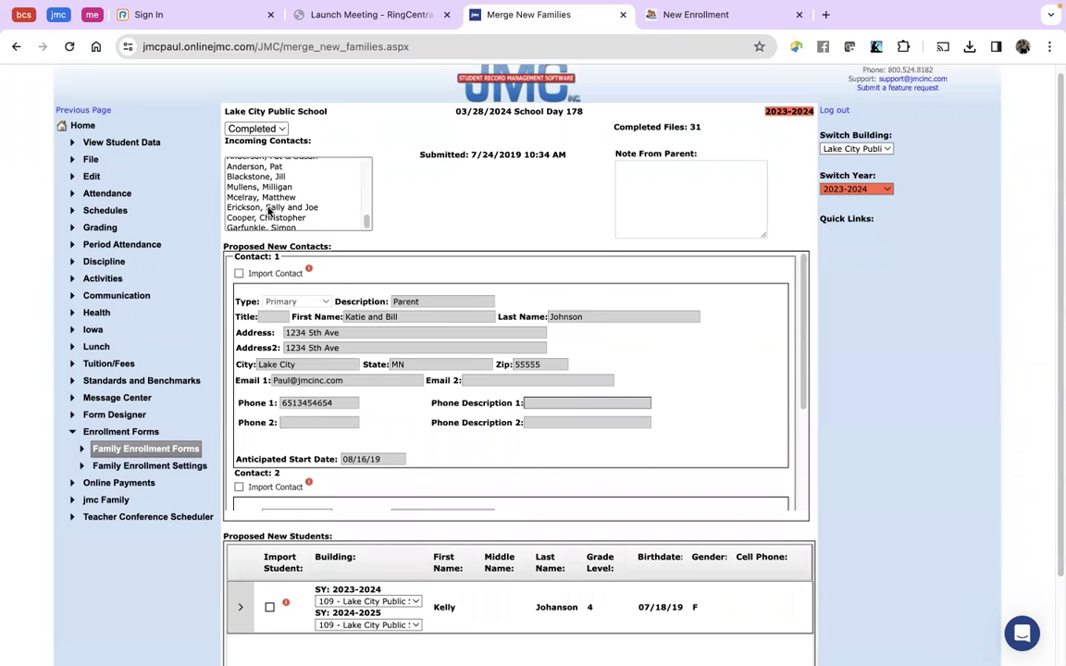
scroll(266, 211, down, 8)
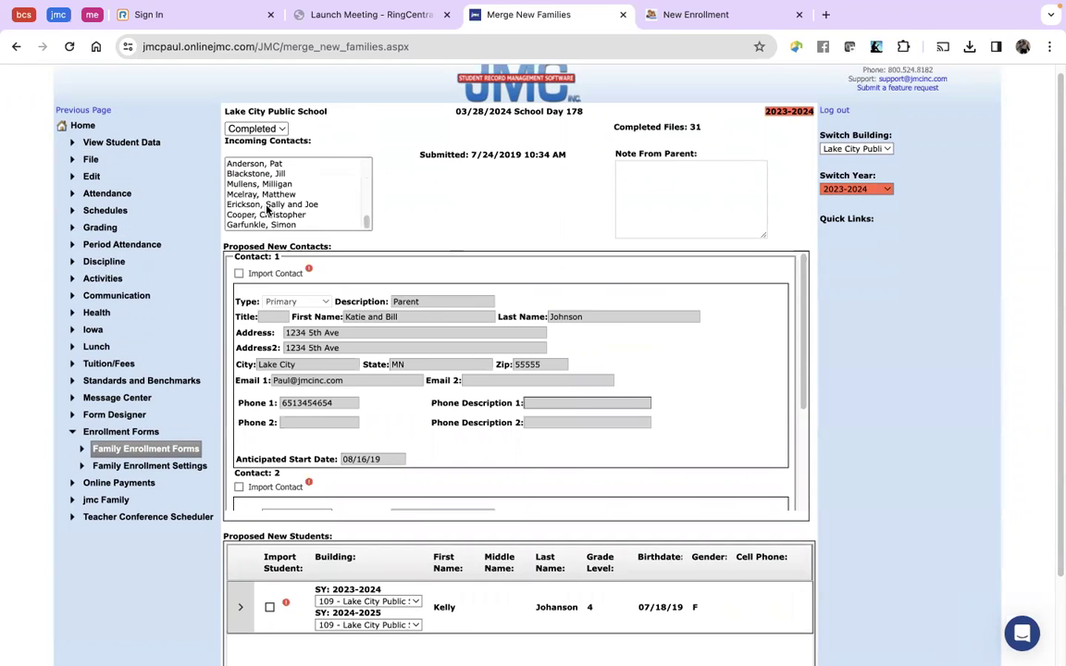
scroll(406, 232, up, 3)
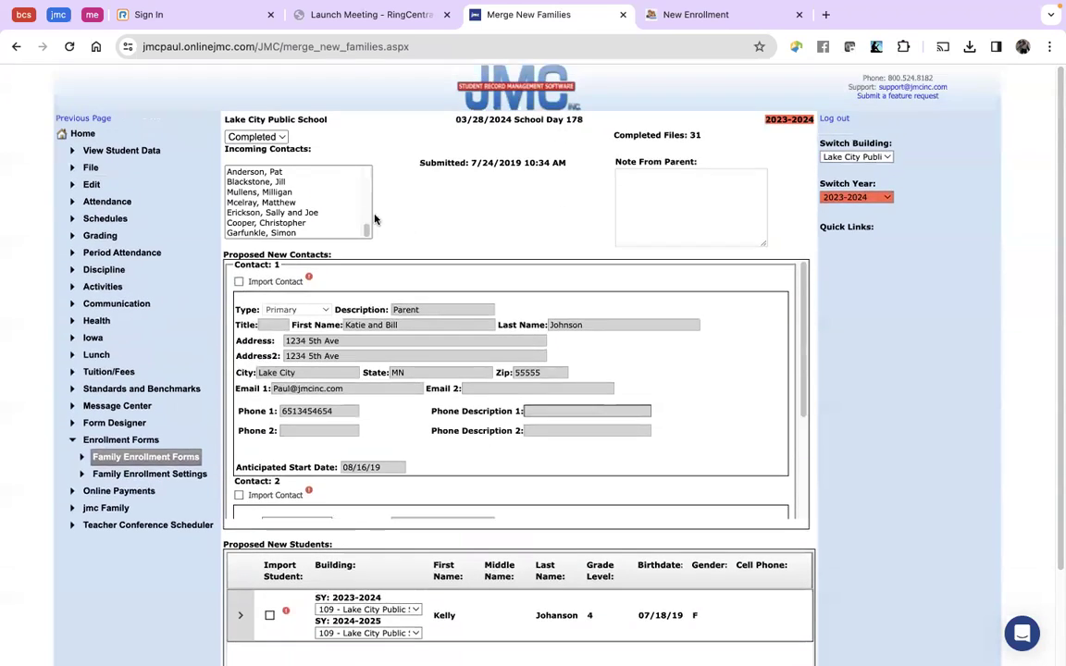
click(264, 142)
key(Return)
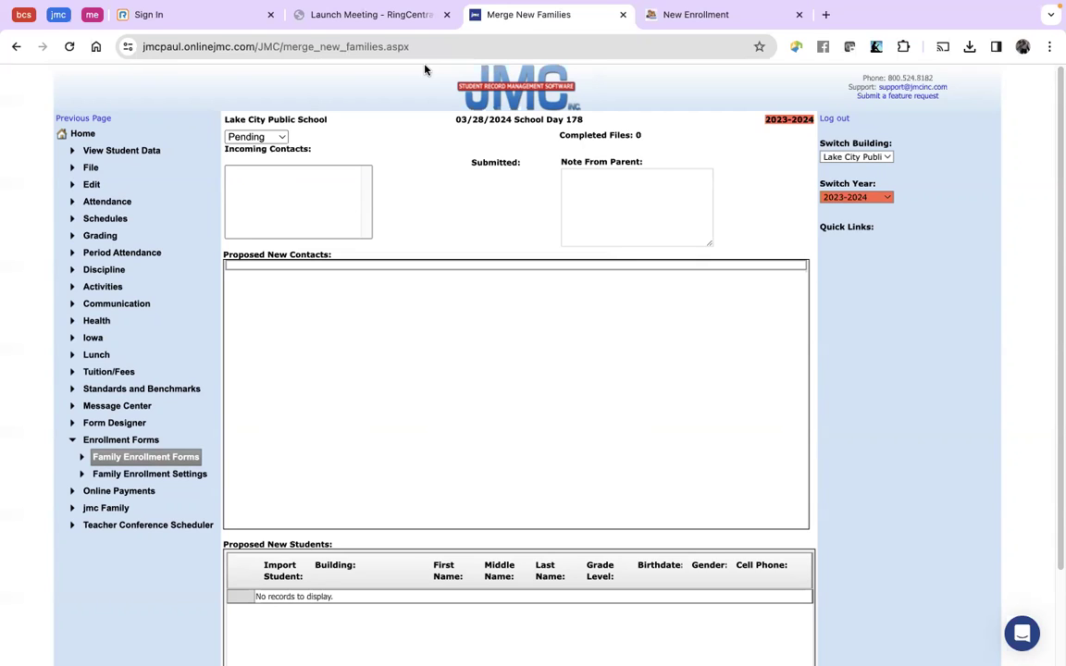
click(141, 441)
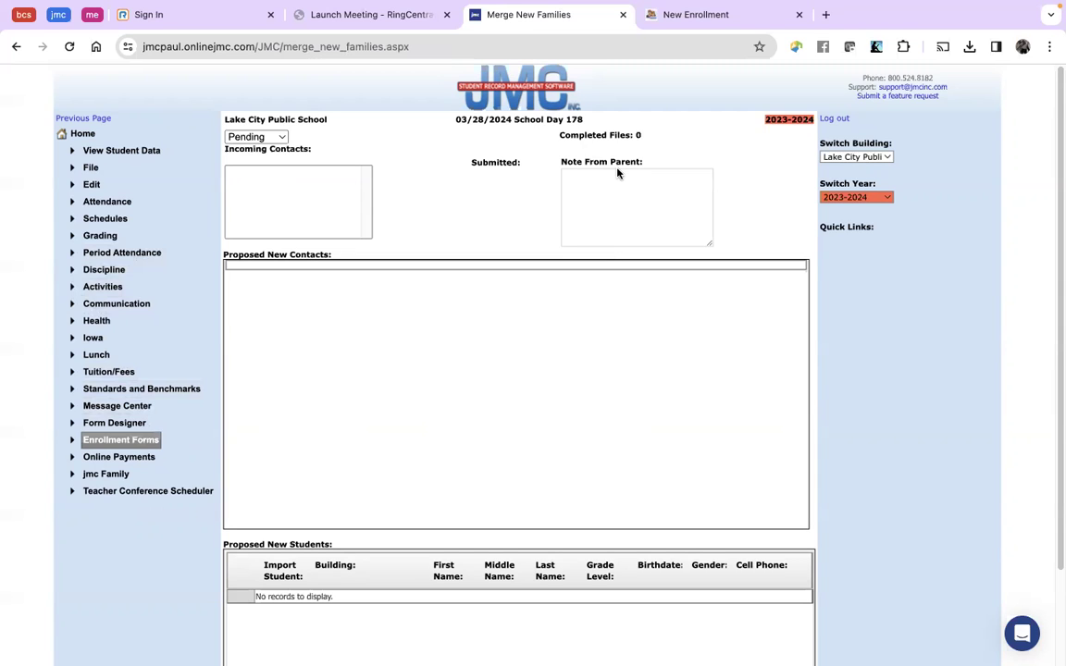
click(94, 476)
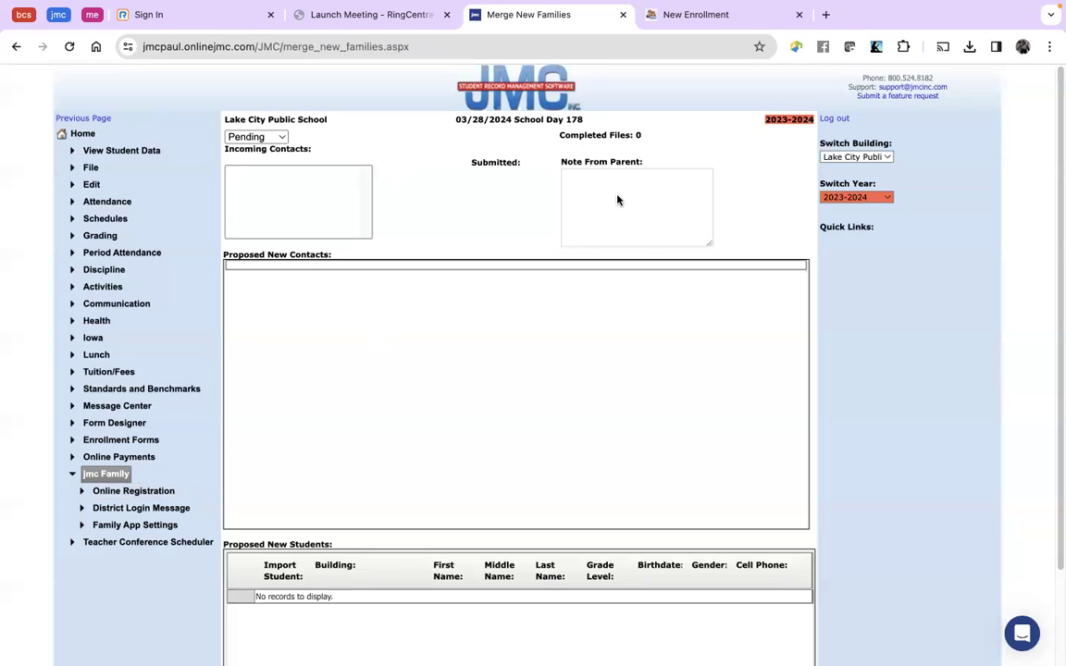
click(73, 475)
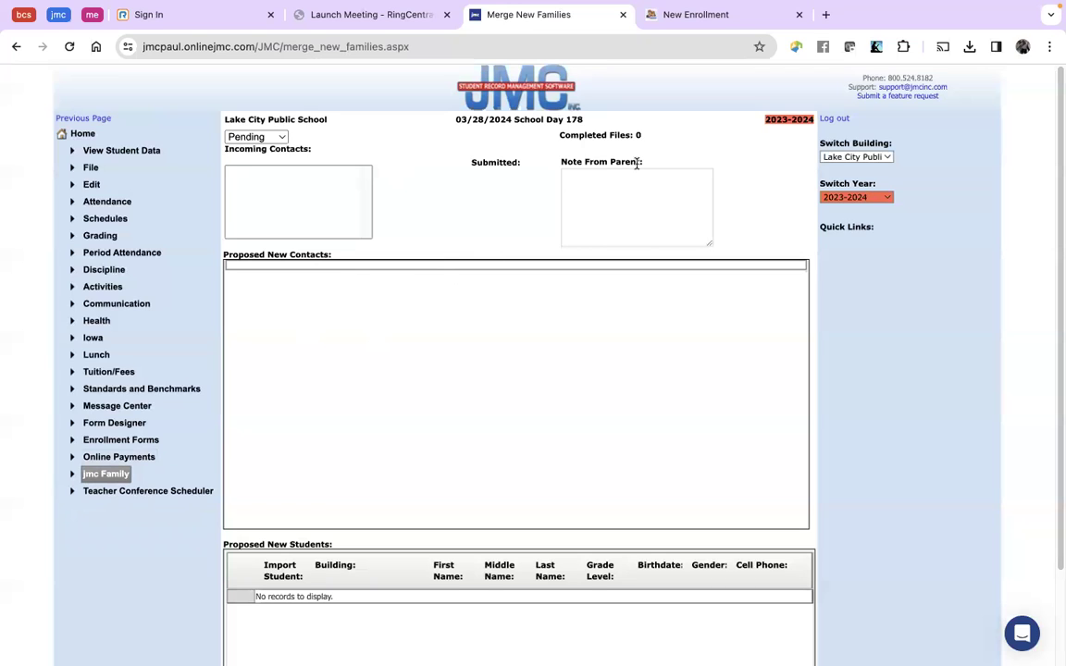
- Find the newly imported student in the student data by the start of the last name and open the record
click(130, 150)
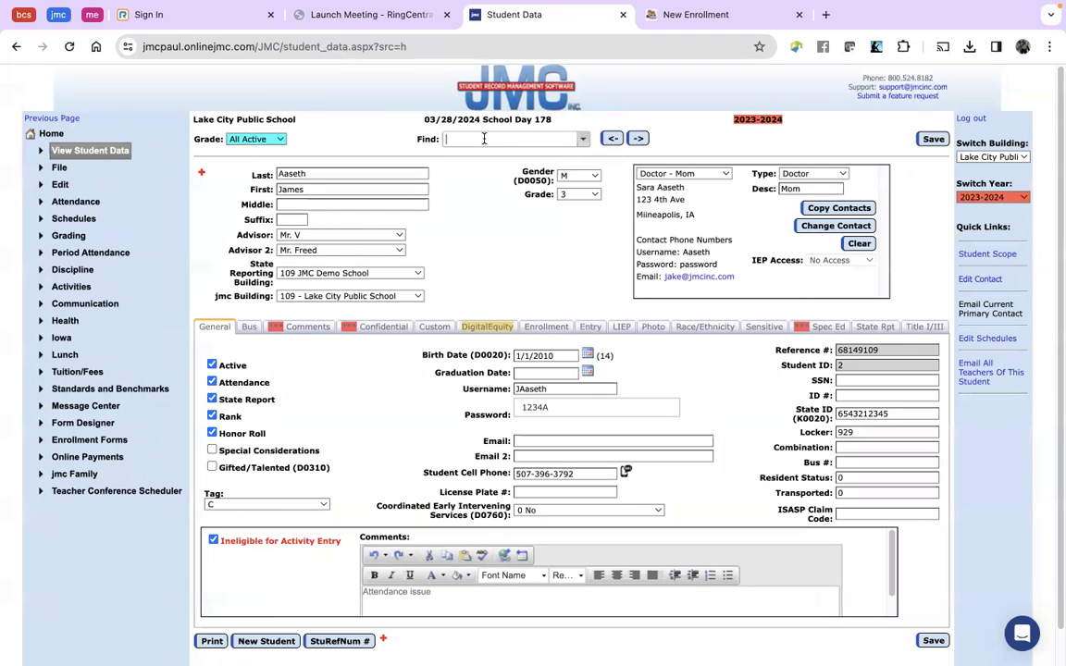
click(484, 139)
text(gar)
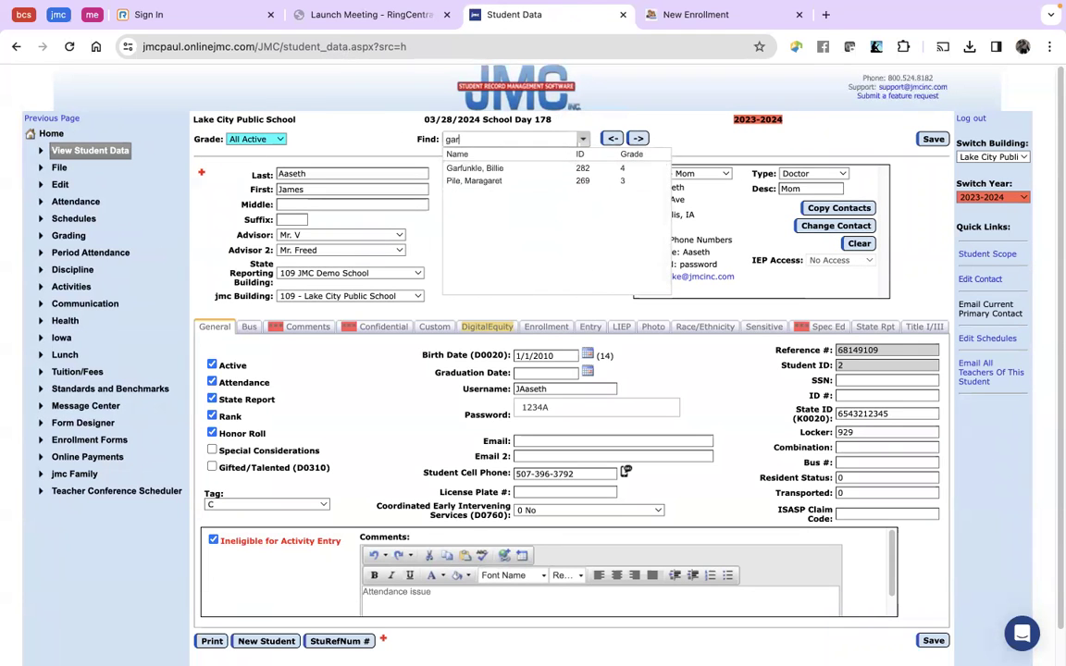
click(492, 167)
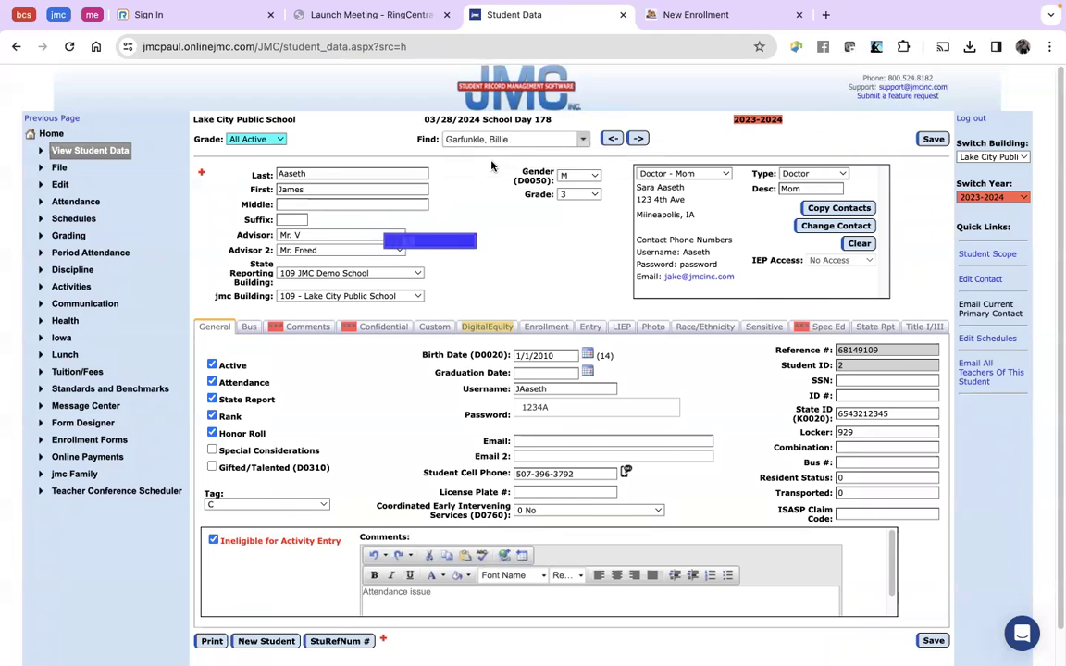
- Examine the general data of the student's record, from the linked primary contact down to the activity eligibility comments
scroll(493, 277, down, 2)
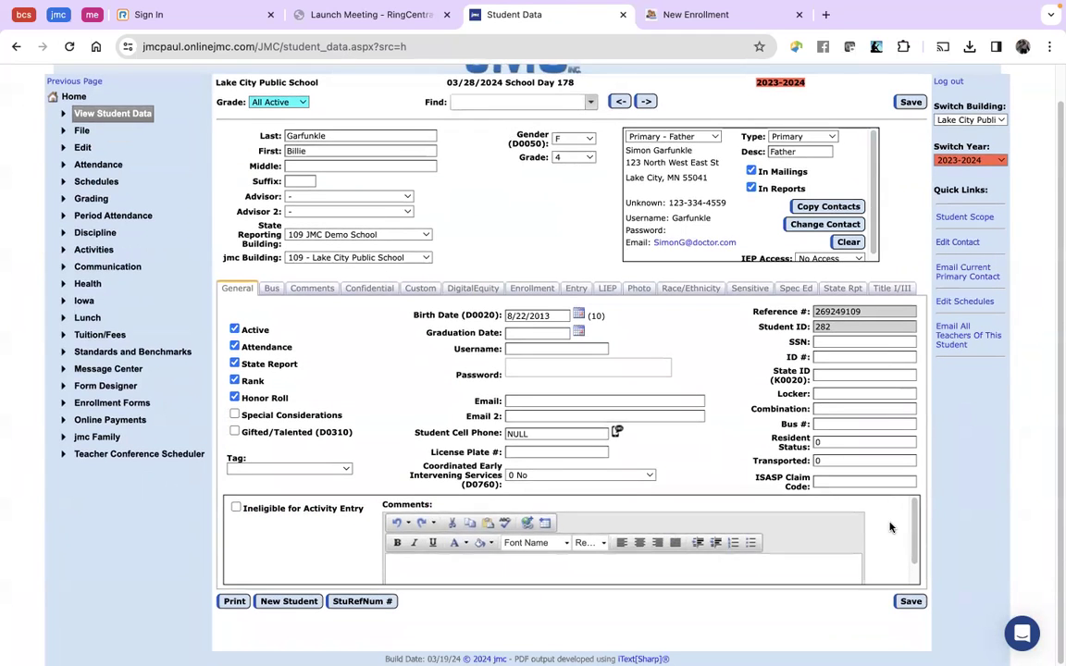
scroll(890, 527, down, 2)
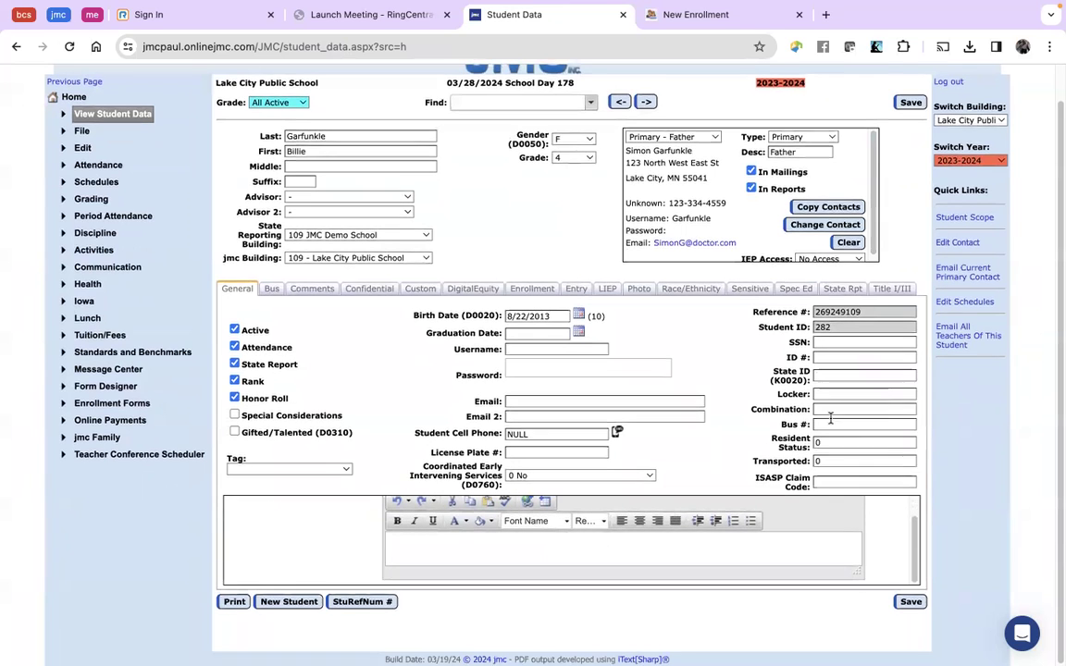
scroll(830, 418, up, 2)
scroll(904, 567, up, 1)
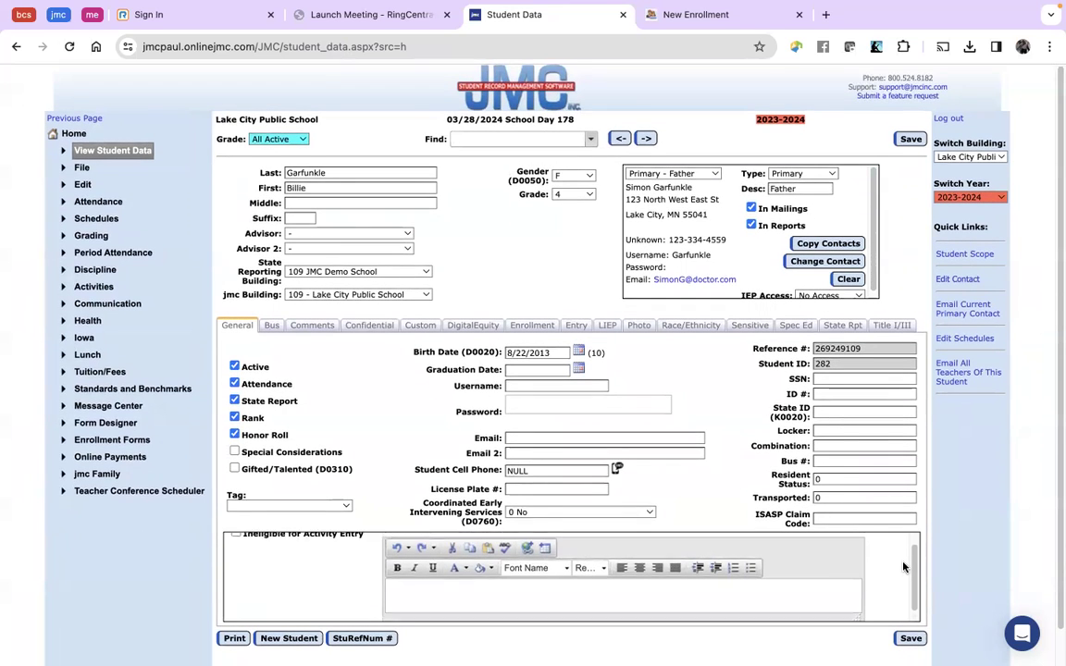
scroll(904, 567, up, 1)
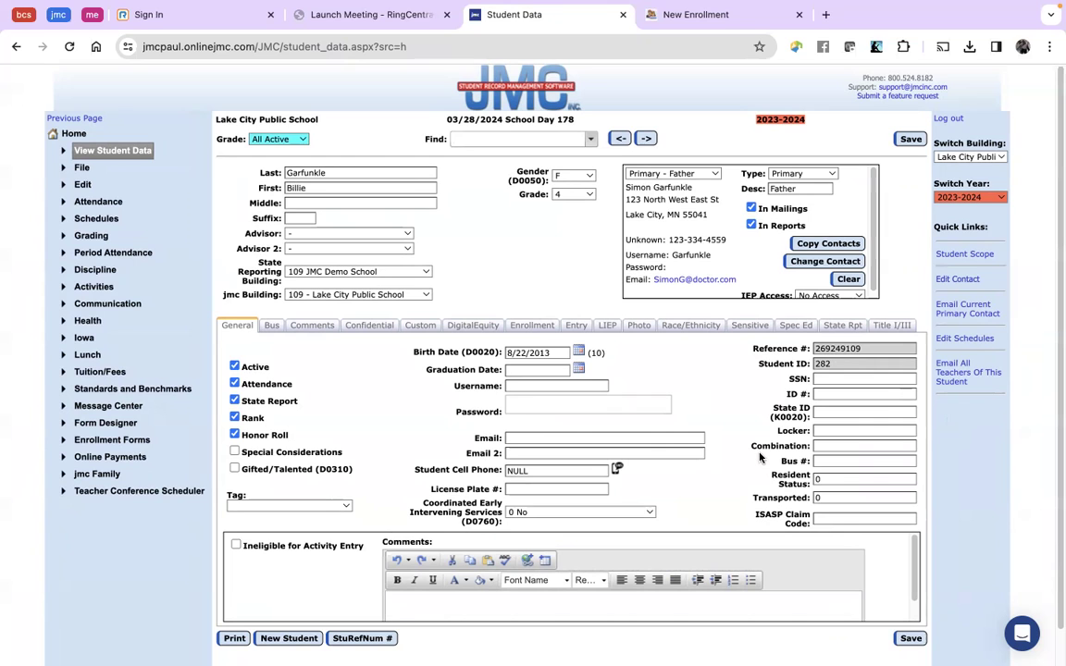
scroll(737, 413, down, 1)
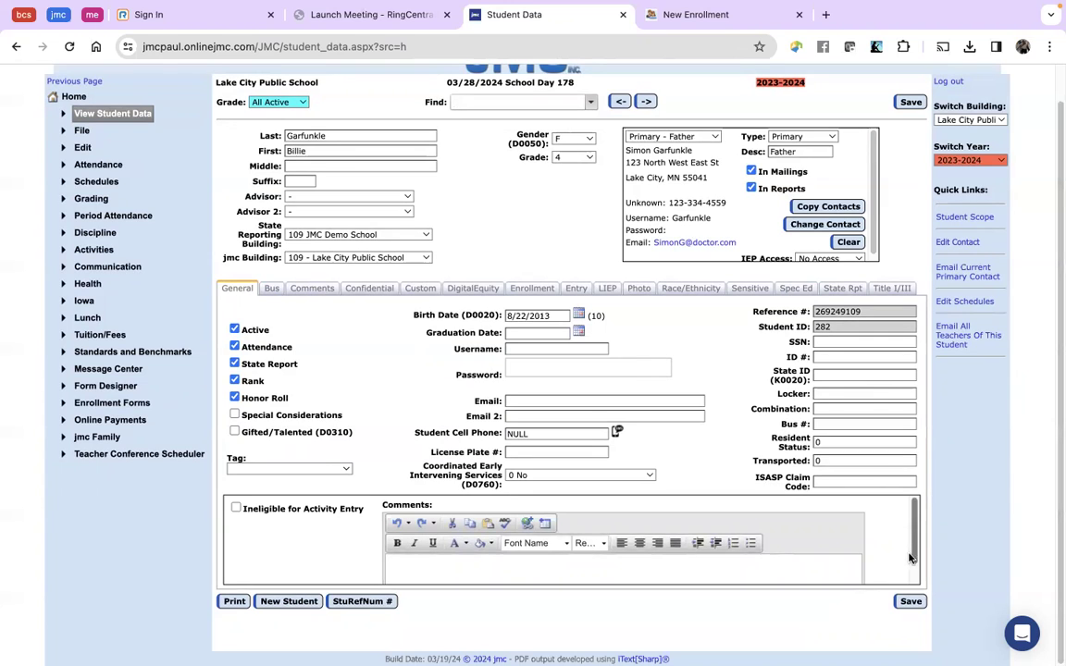
drag(910, 558, 831, 448)
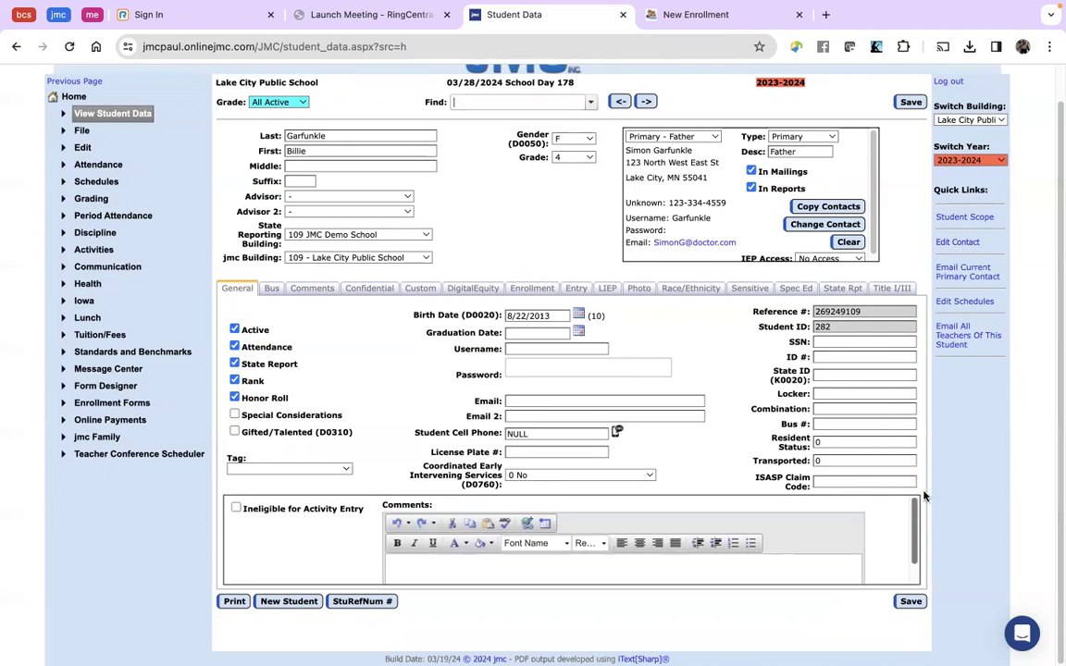
- Look over the student's Comments, Bus, Custom and Entry information
click(311, 288)
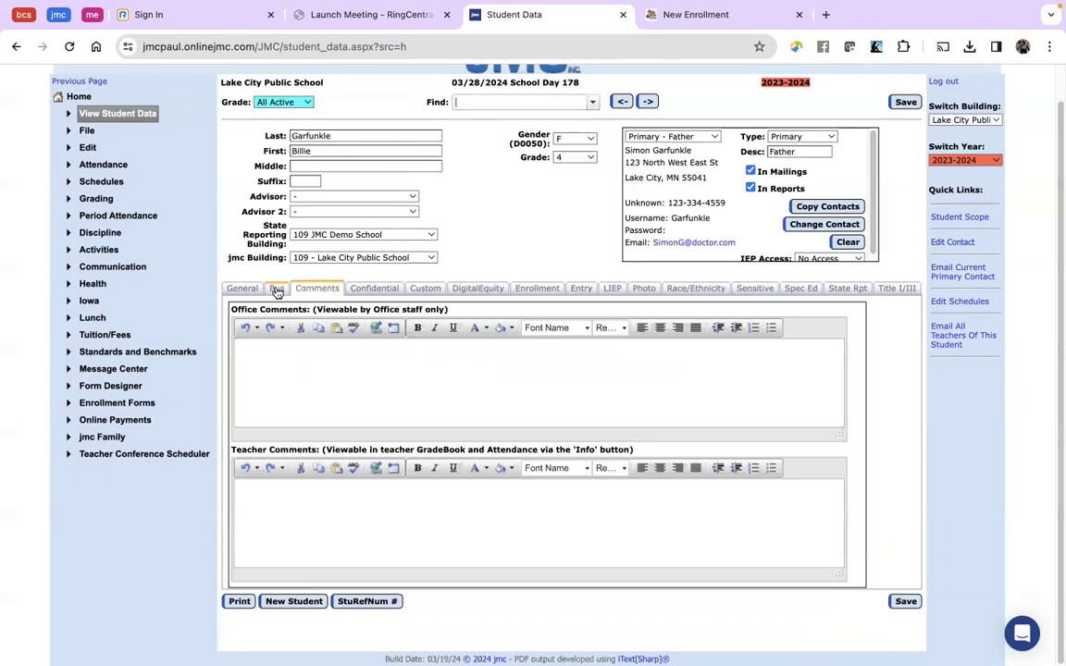
click(277, 289)
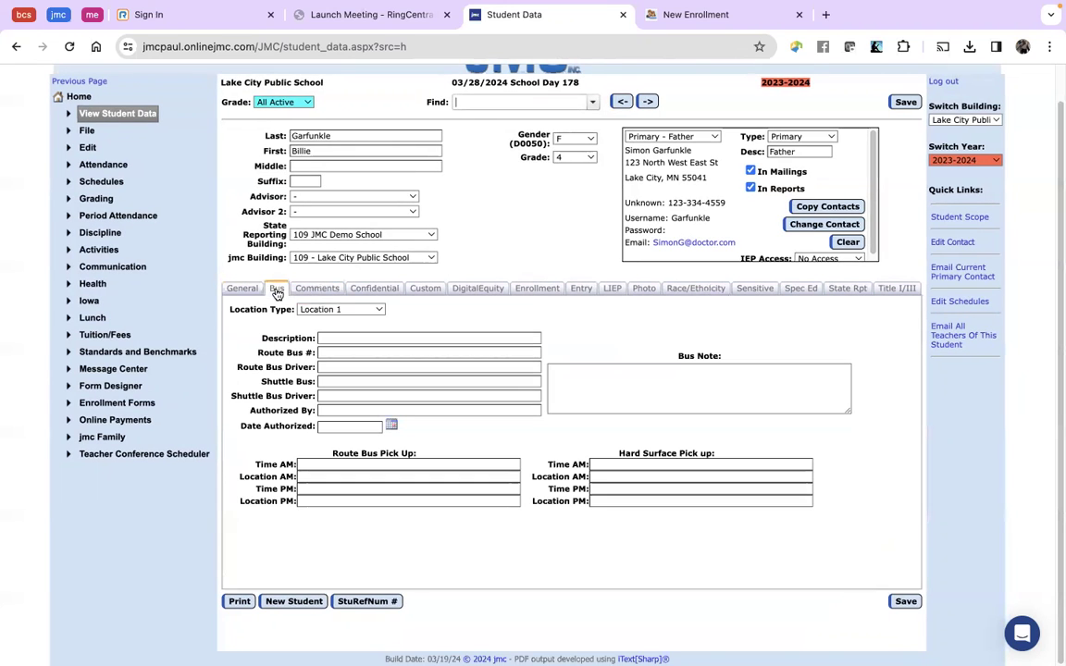
click(424, 290)
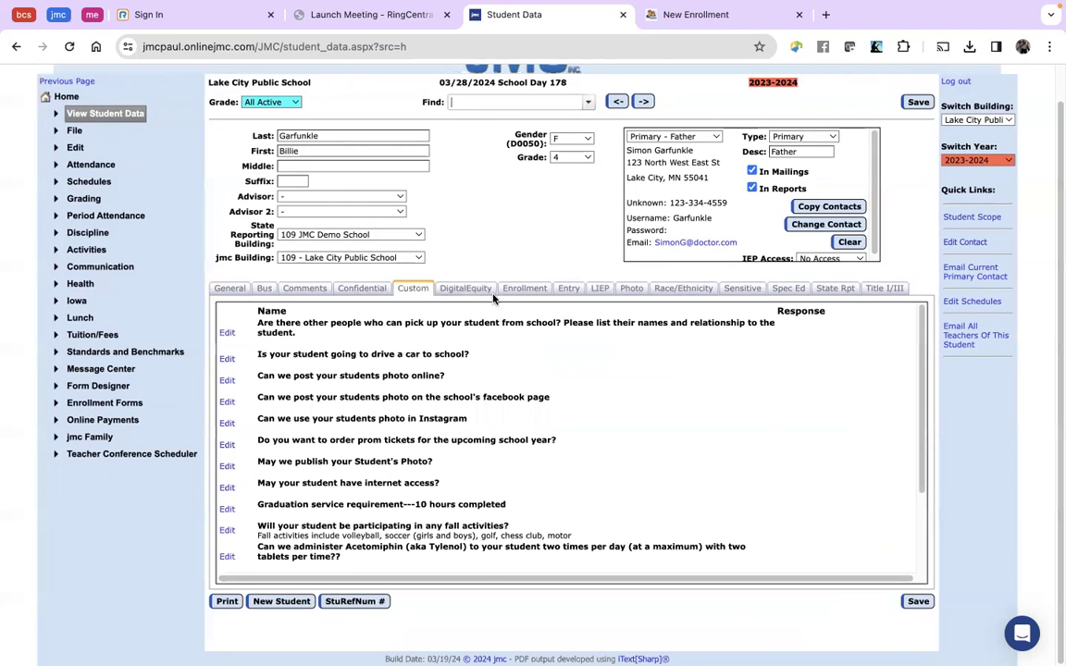
scroll(469, 365, down, 3)
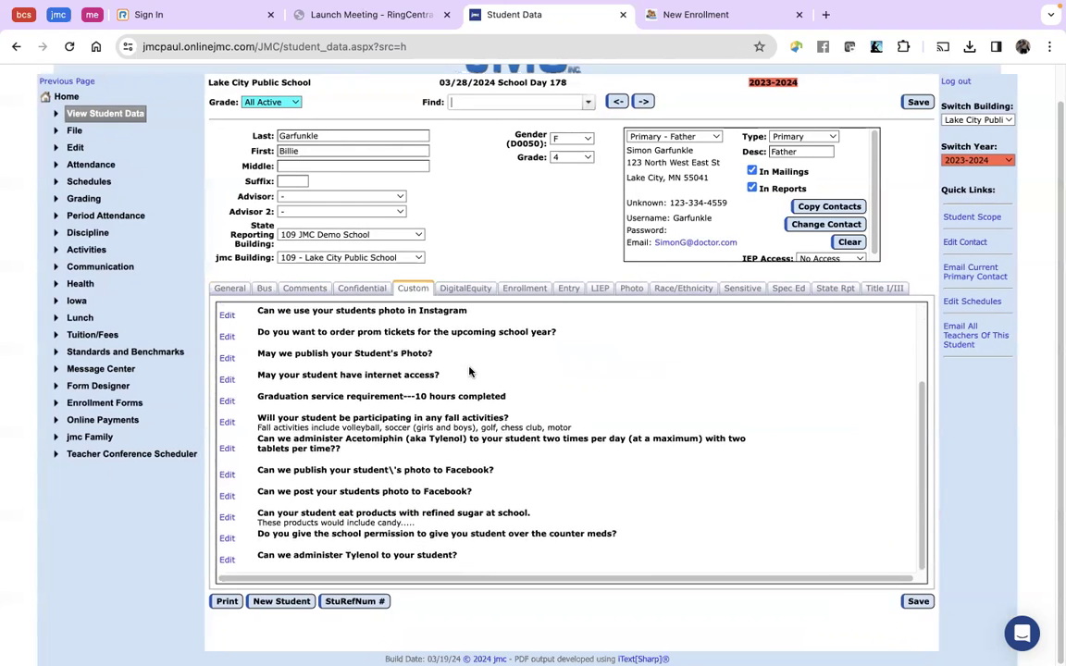
scroll(469, 371, up, 5)
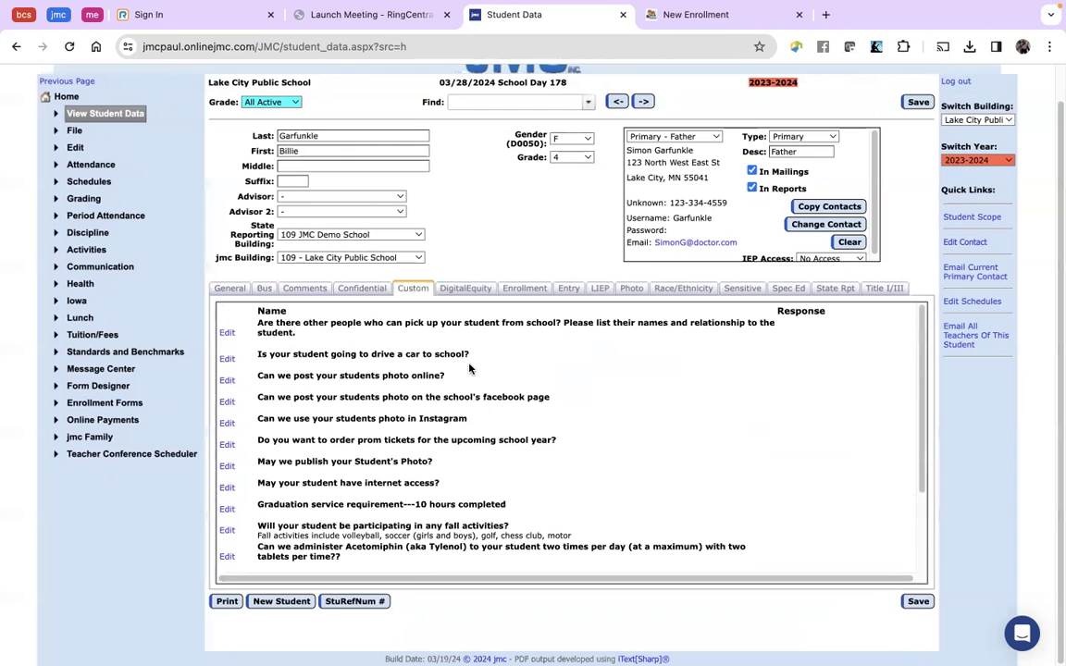
click(568, 290)
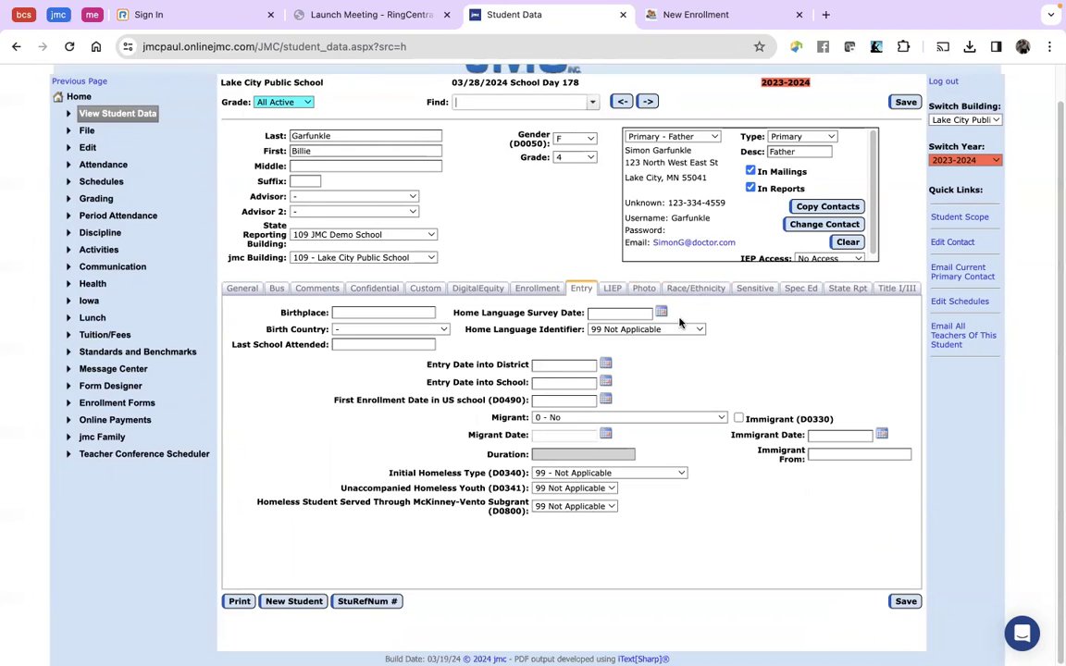
- Return to the student's general data, and open the Family Enrollment Forms with the status filter set to Completed
click(248, 290)
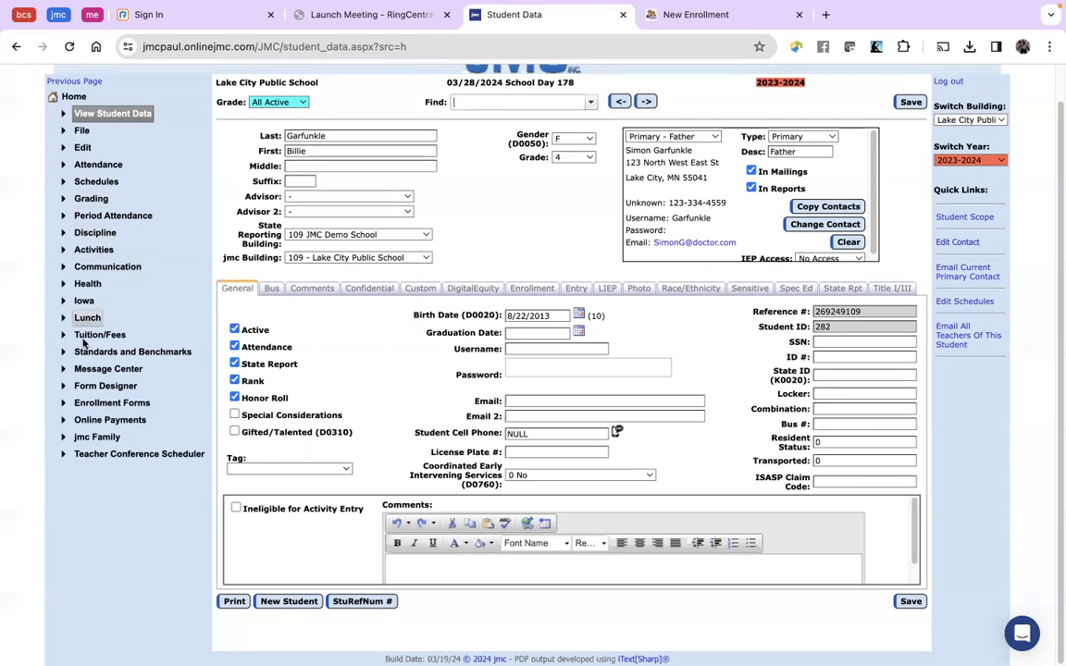
click(101, 402)
click(121, 419)
click(256, 136)
click(259, 153)
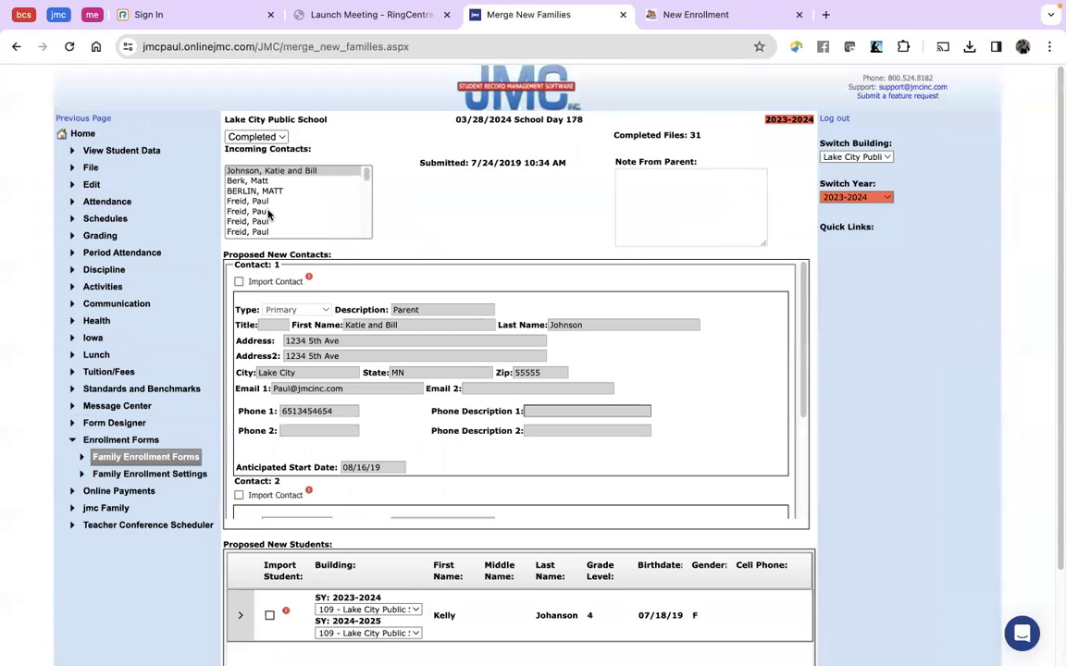
- Select the imported student's family at the end of the incoming contacts and highlight the full note from the parent
scroll(269, 215, down, 5)
click(266, 233)
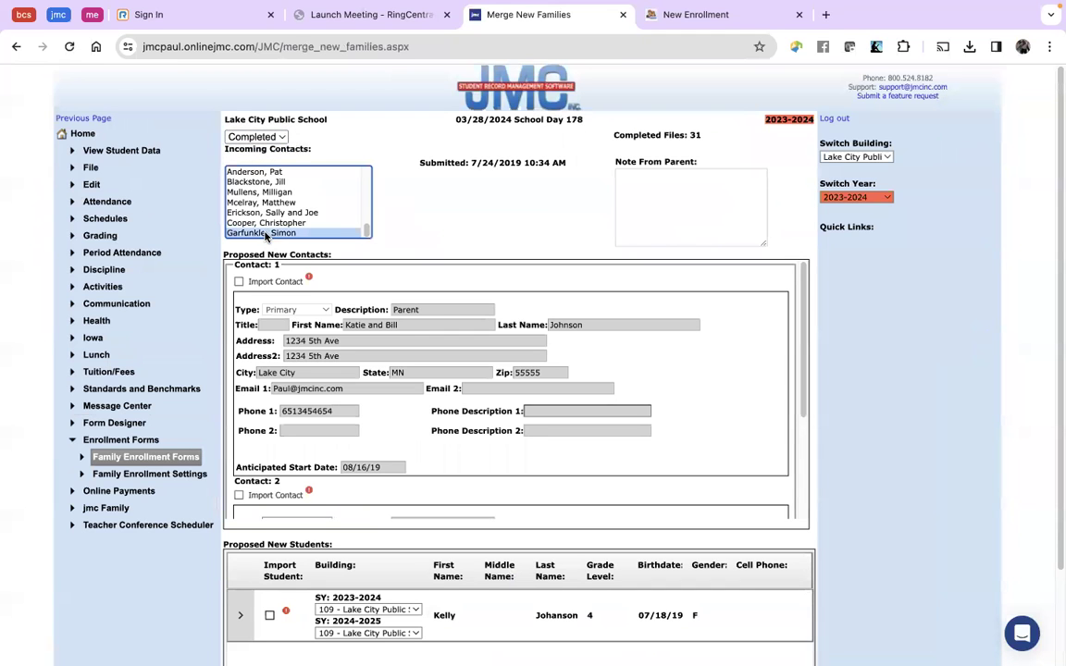
drag(683, 204, 605, 183)
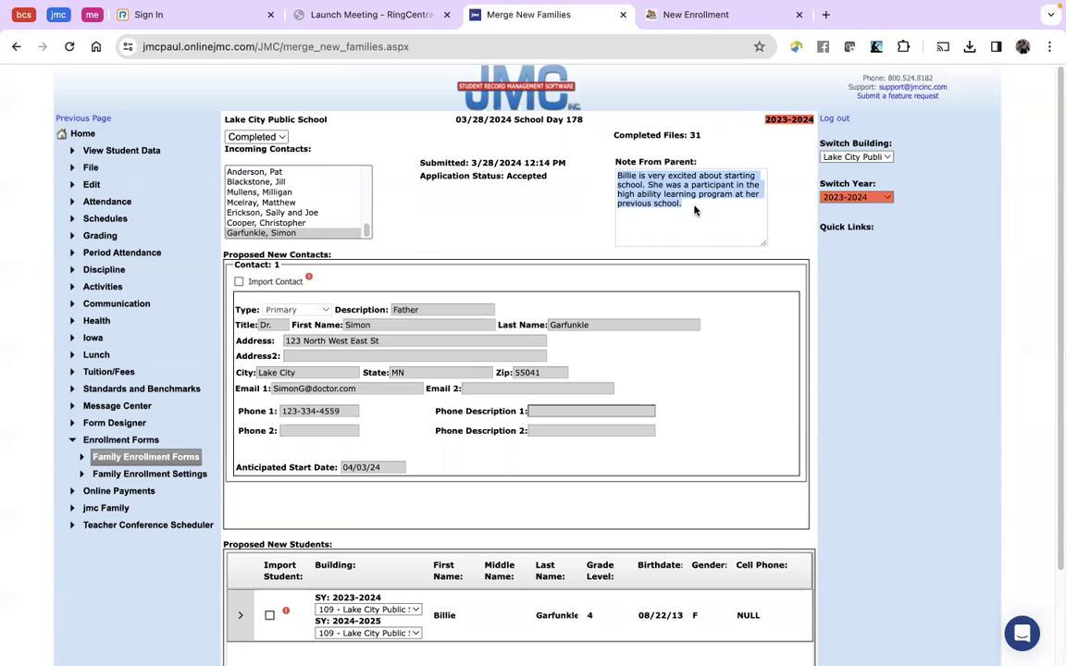
- Go back to the student data and check the general information down to the activity eligibility comments
click(121, 152)
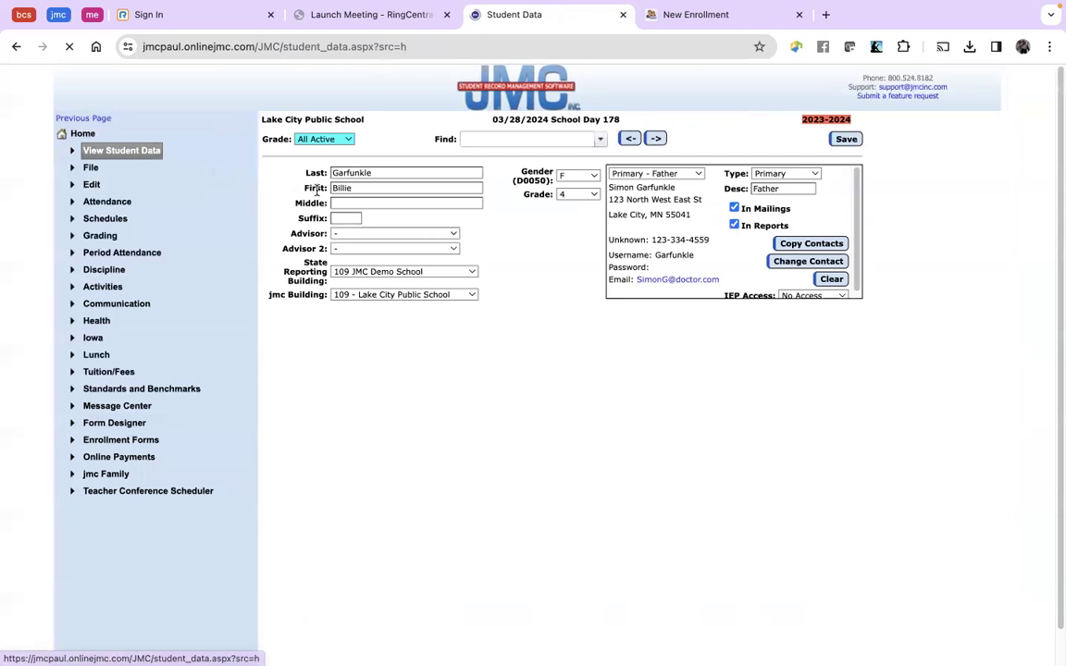
scroll(389, 446, down, 1)
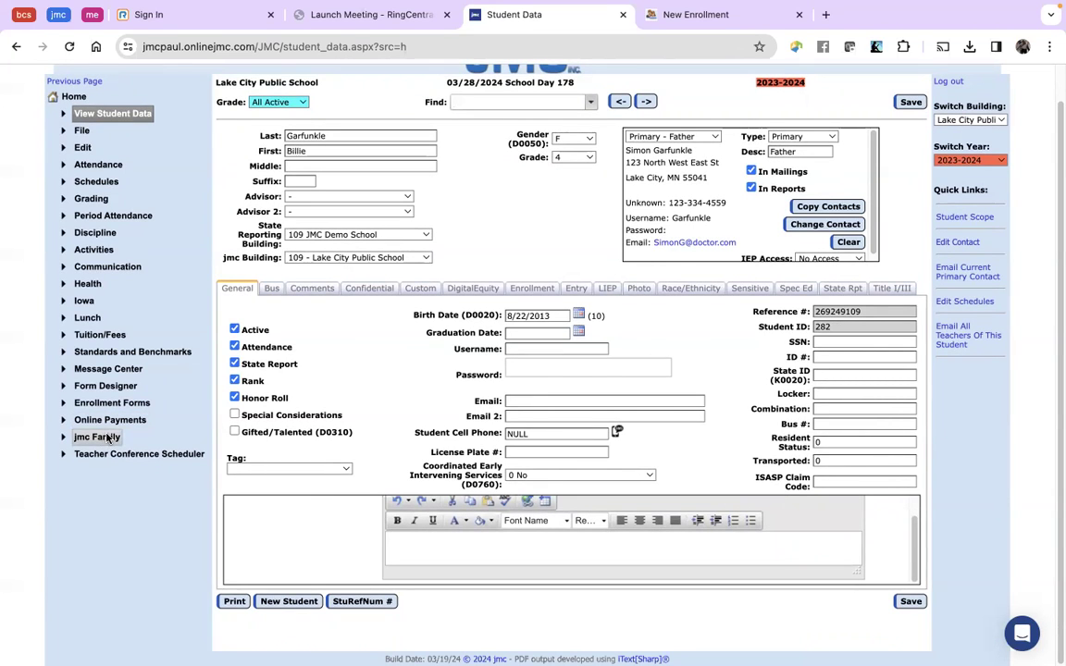
- Reopen the Family Enrollment Forms, filter by Completed status and look through the incoming contacts to the end of the list
click(103, 403)
click(163, 418)
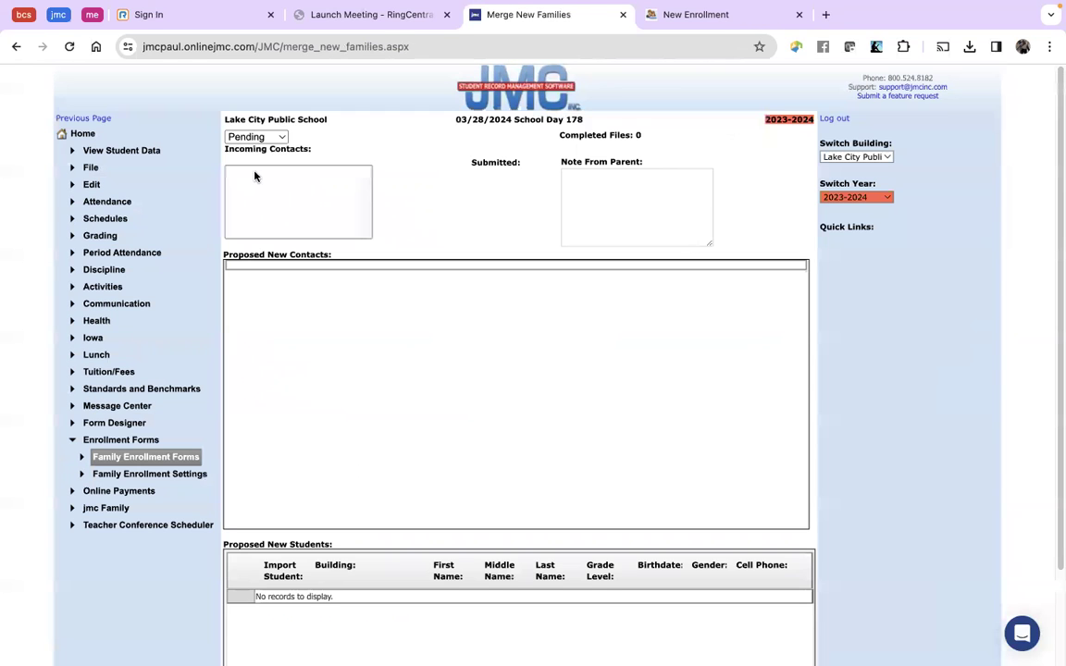
click(250, 139)
click(255, 153)
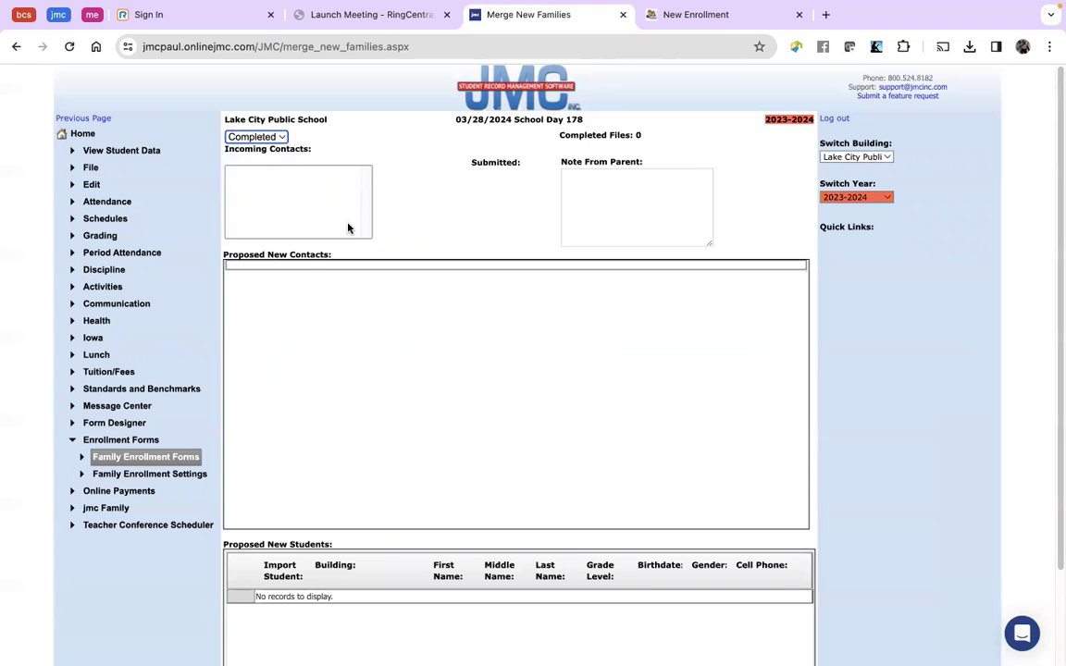
drag(367, 179, 366, 254)
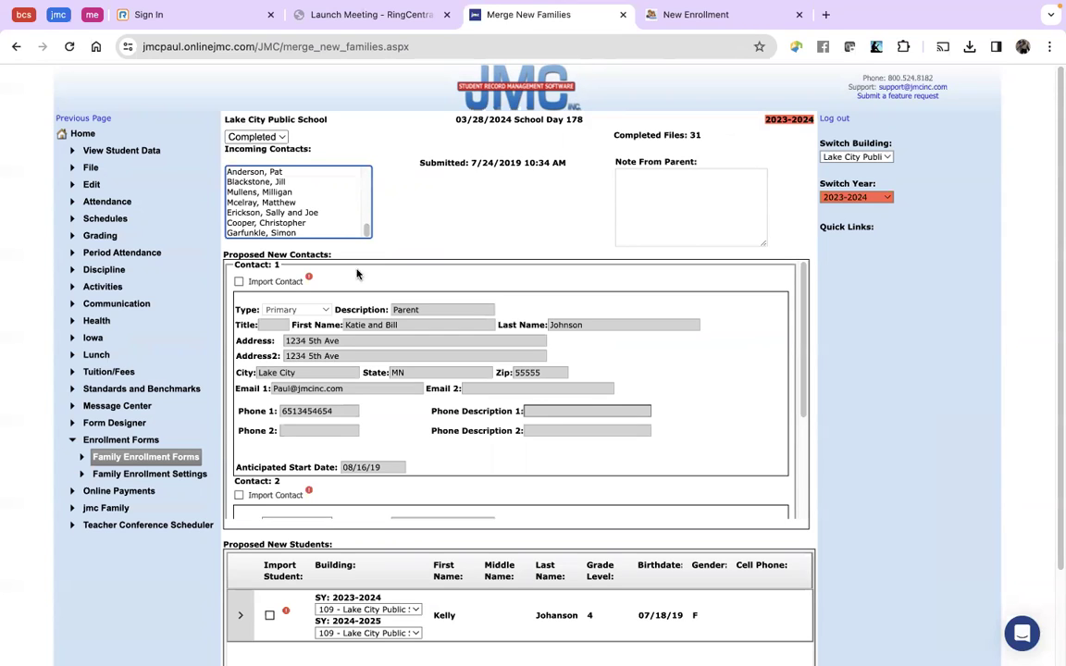
scroll(541, 361, down, 2)
scroll(633, 333, up, 1)
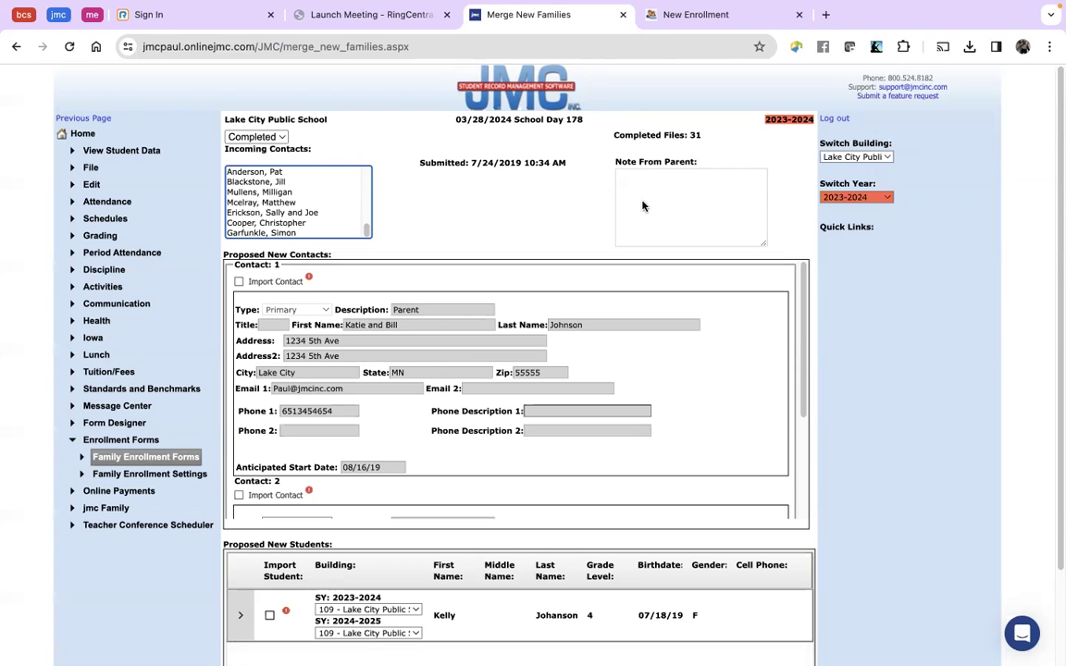
- Open the imported student's record in the student data again and look over its general information
click(121, 152)
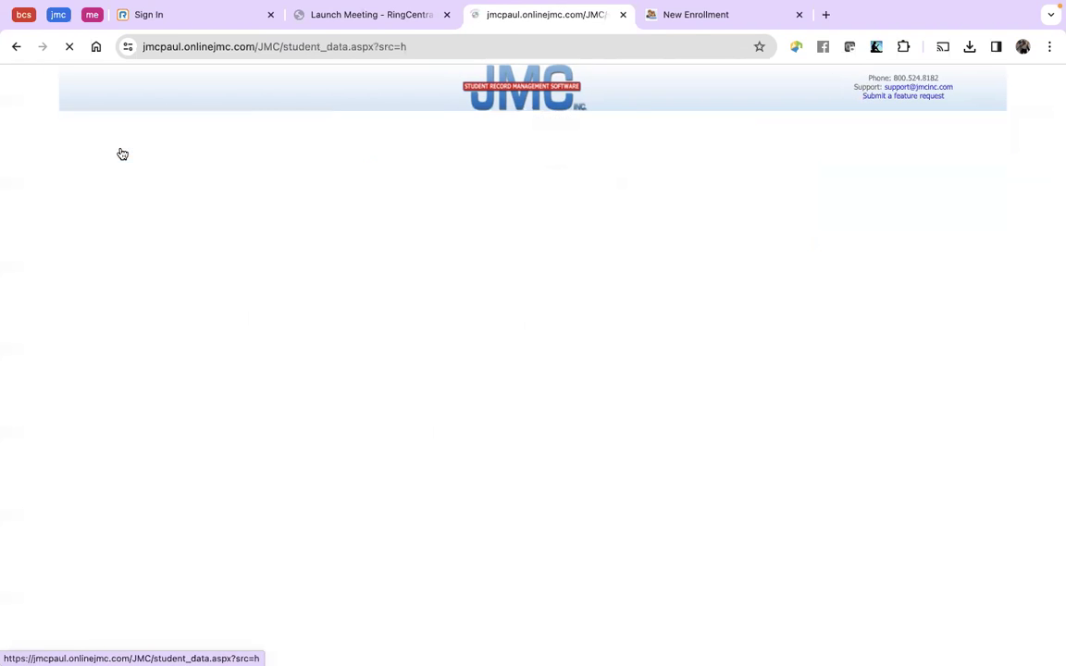
scroll(338, 431, down, 1)
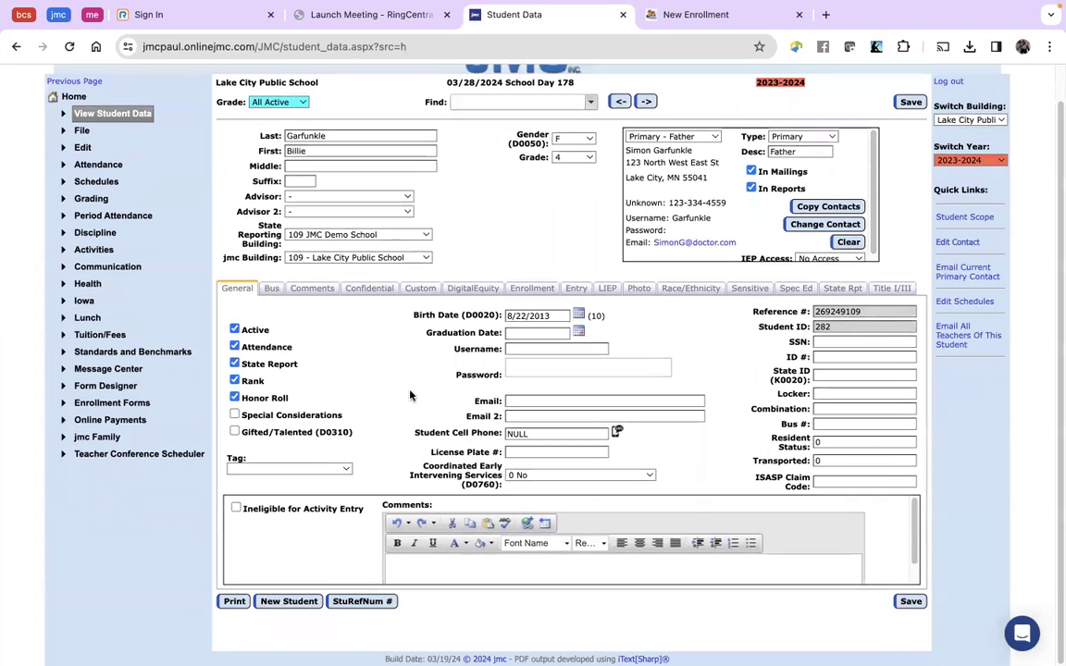
scroll(357, 328, up, 1)
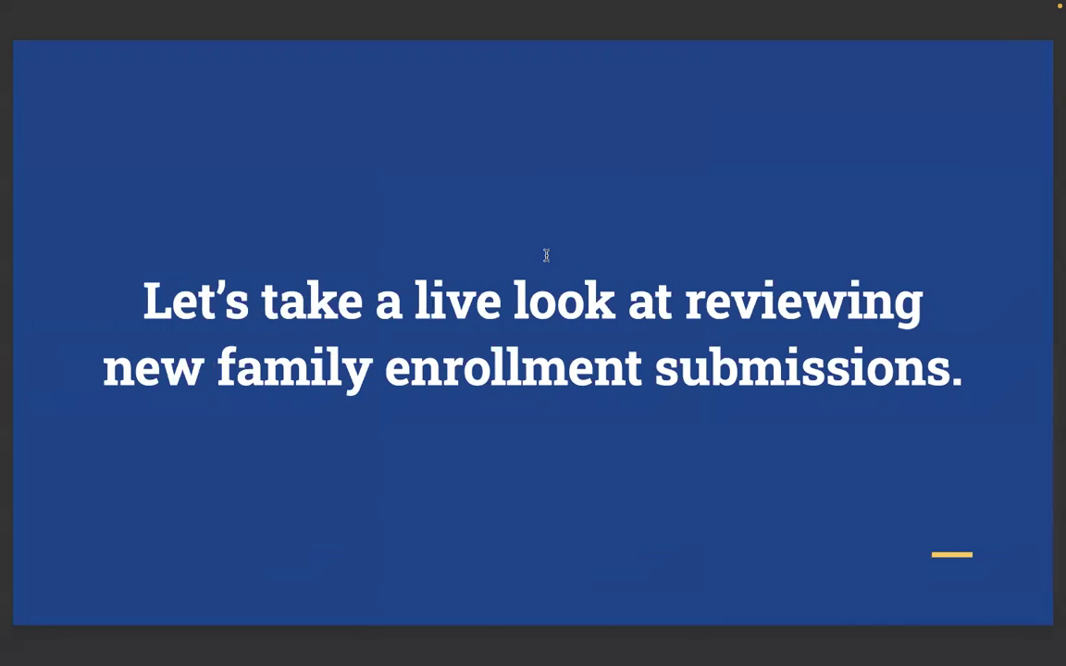
key(Right)
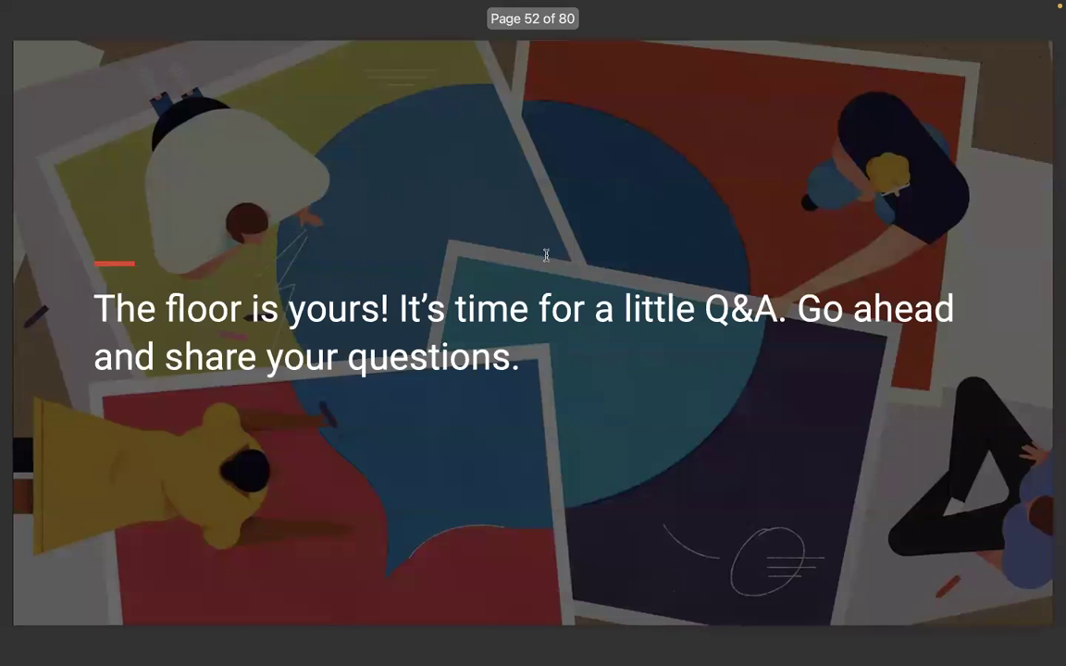
key(Right)
key(Left)
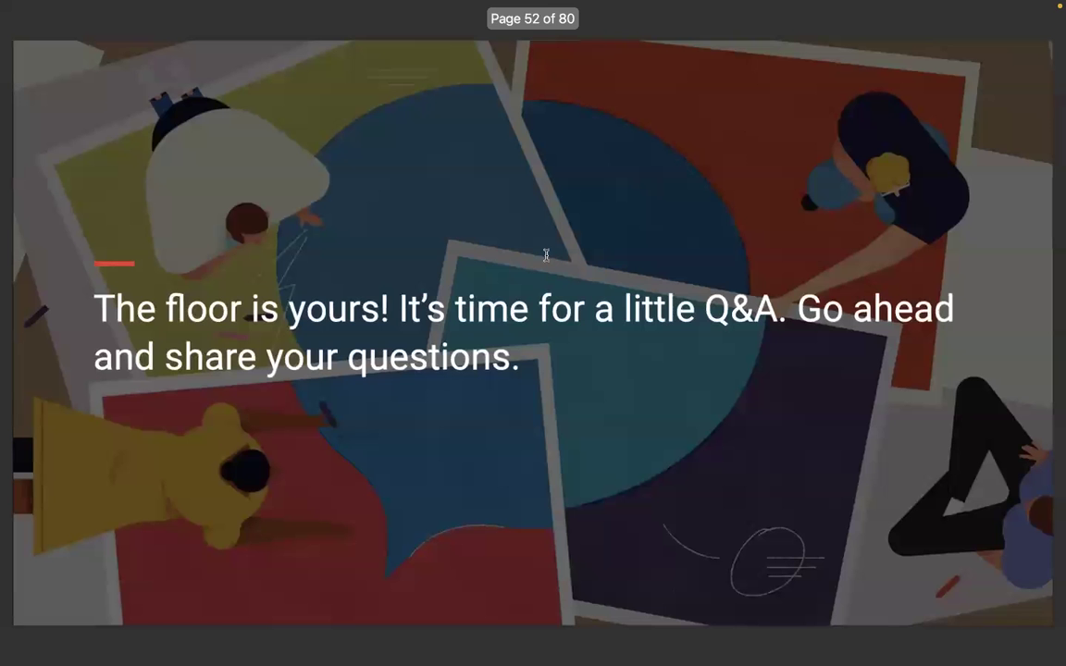